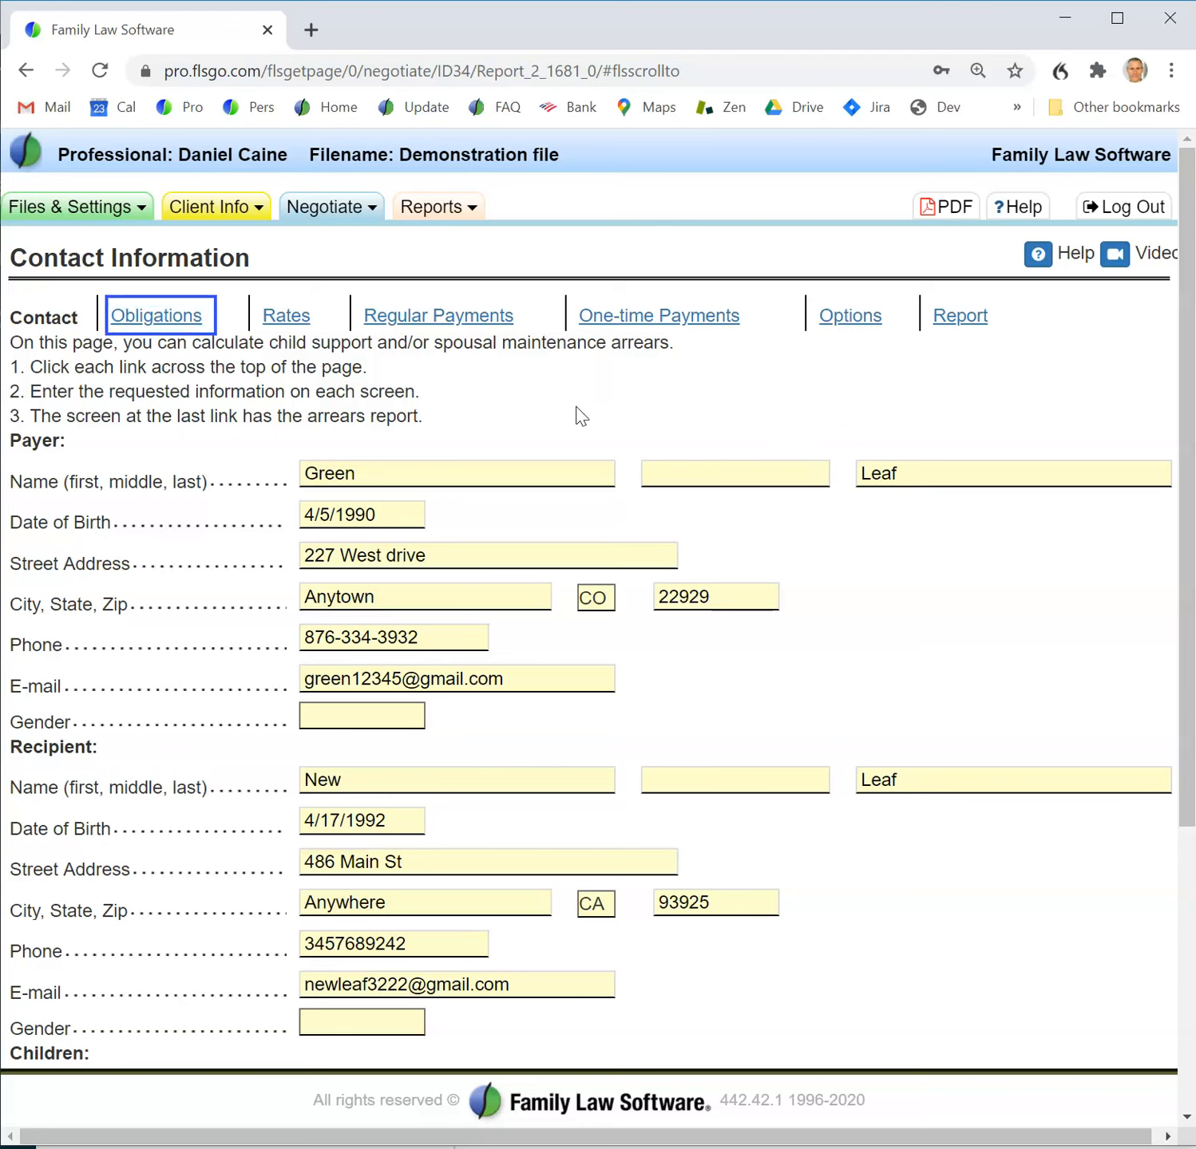
Step: Add a blank second obligation to the Obligation Specifications page
{"action": "left_click", "coordinate": [193, 305]}
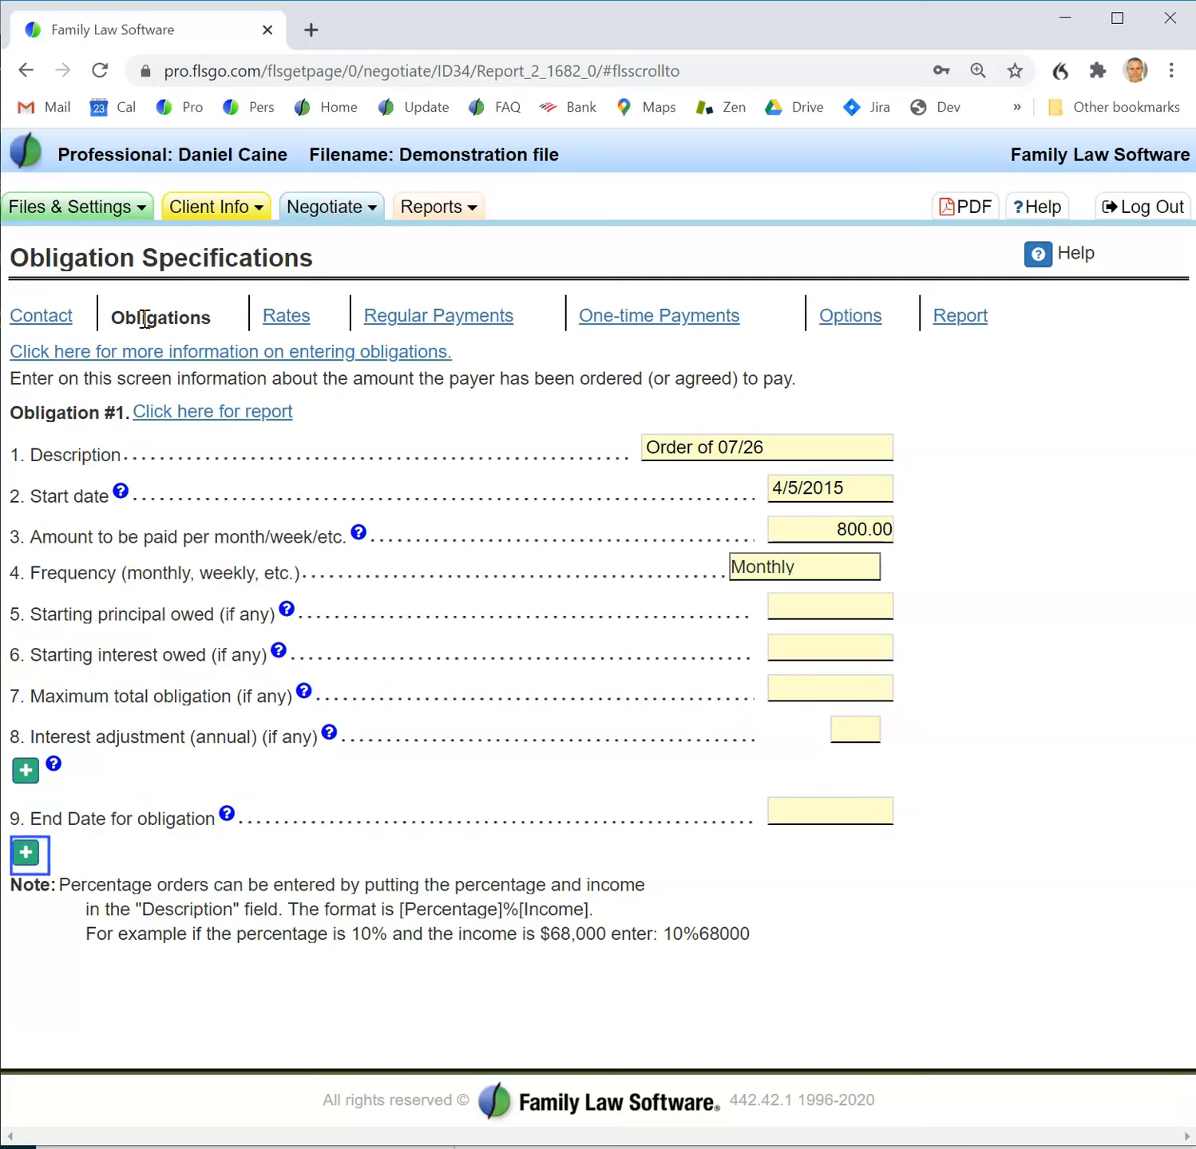
{"action": "left_click", "coordinate": [27, 853]}
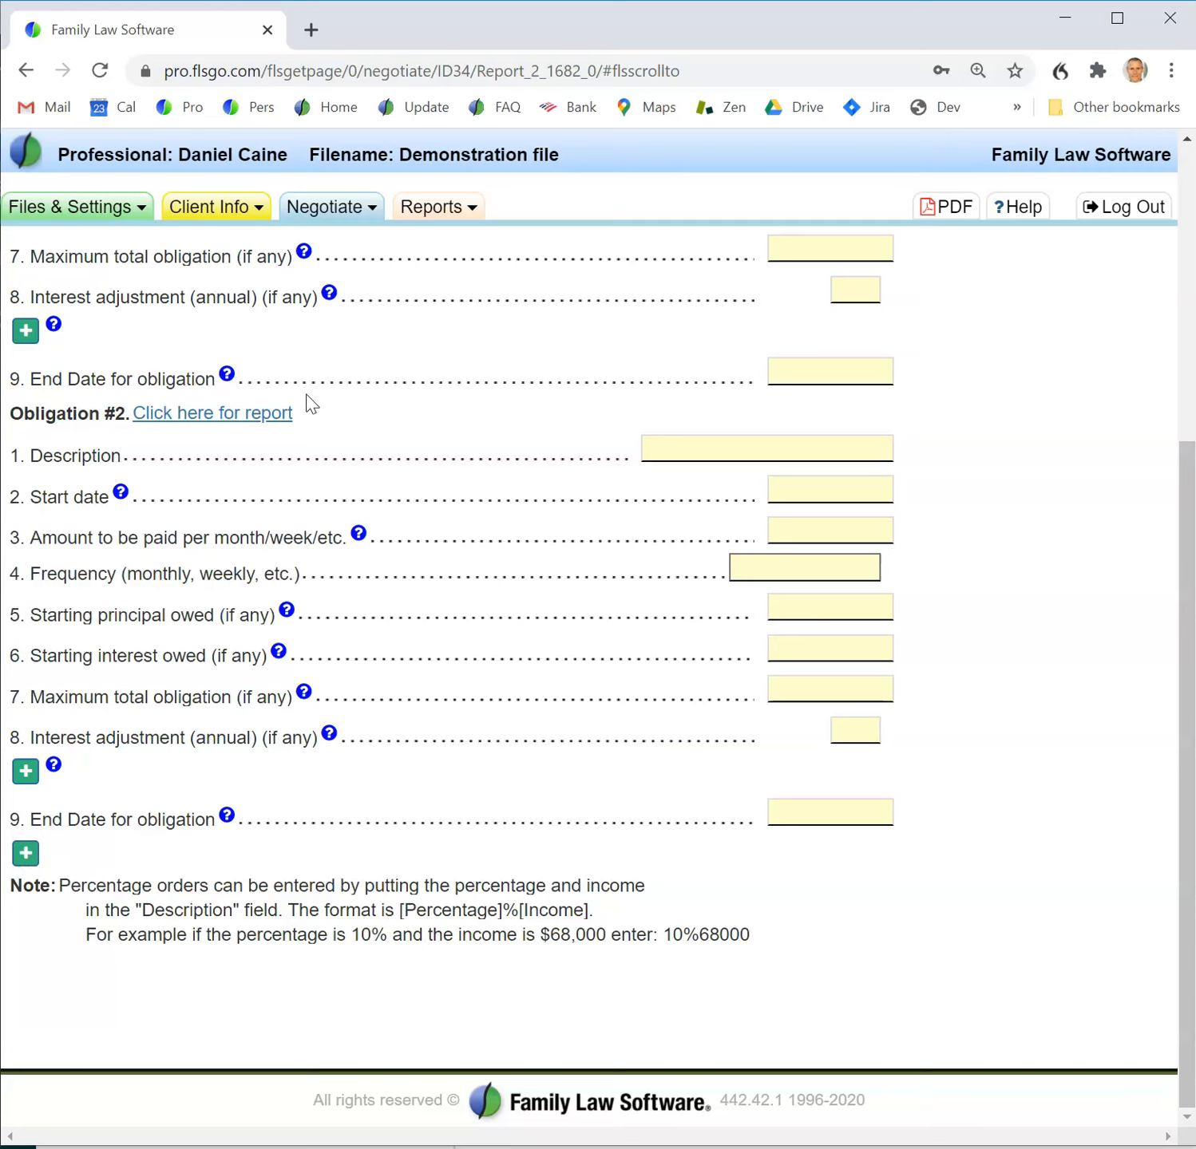
{"action": "left_click", "coordinate": [1188, 206]}
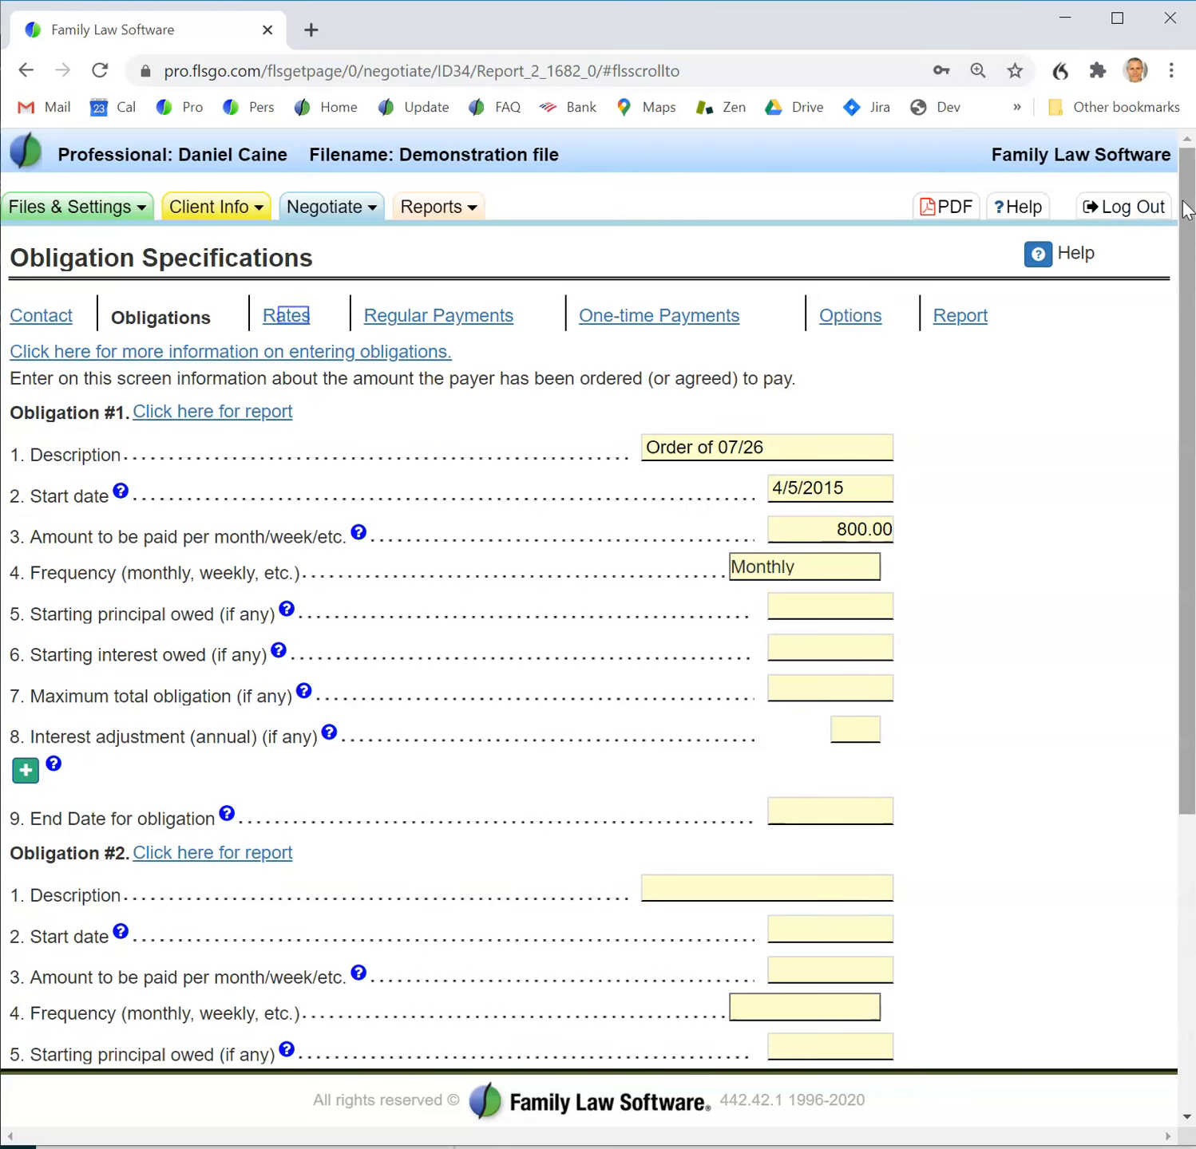
Step: Review the available interest cycle and computation method options for the basic interest rate
{"action": "left_click", "coordinate": [289, 316]}
{"action": "scroll", "coordinate": [806, 387], "scroll_direction": "up", "scroll_amount": 4}
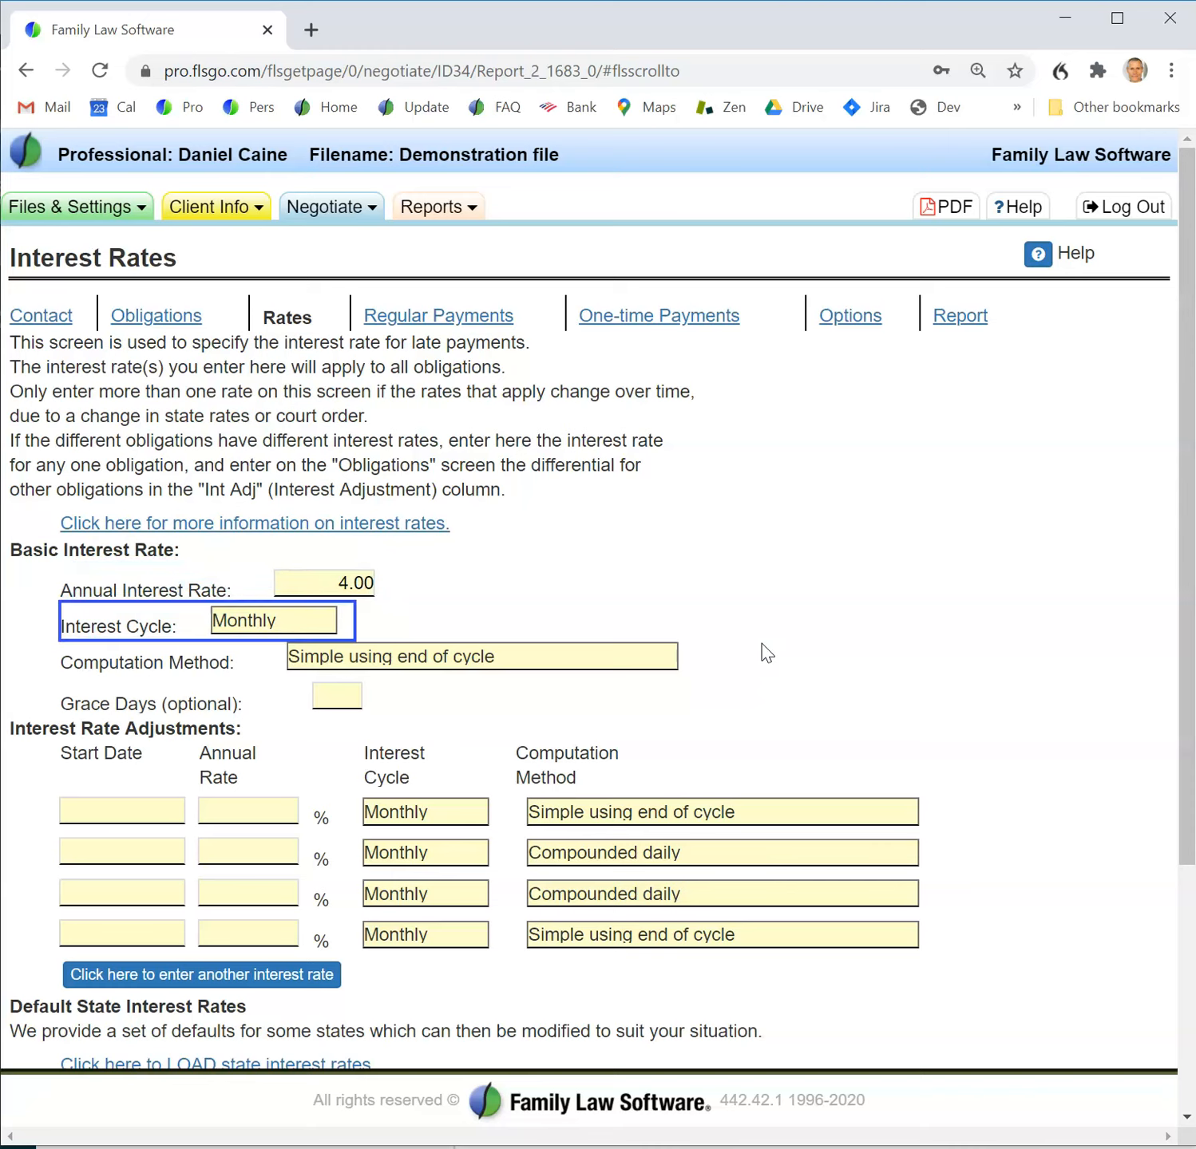
{"action": "left_click", "coordinate": [326, 622]}
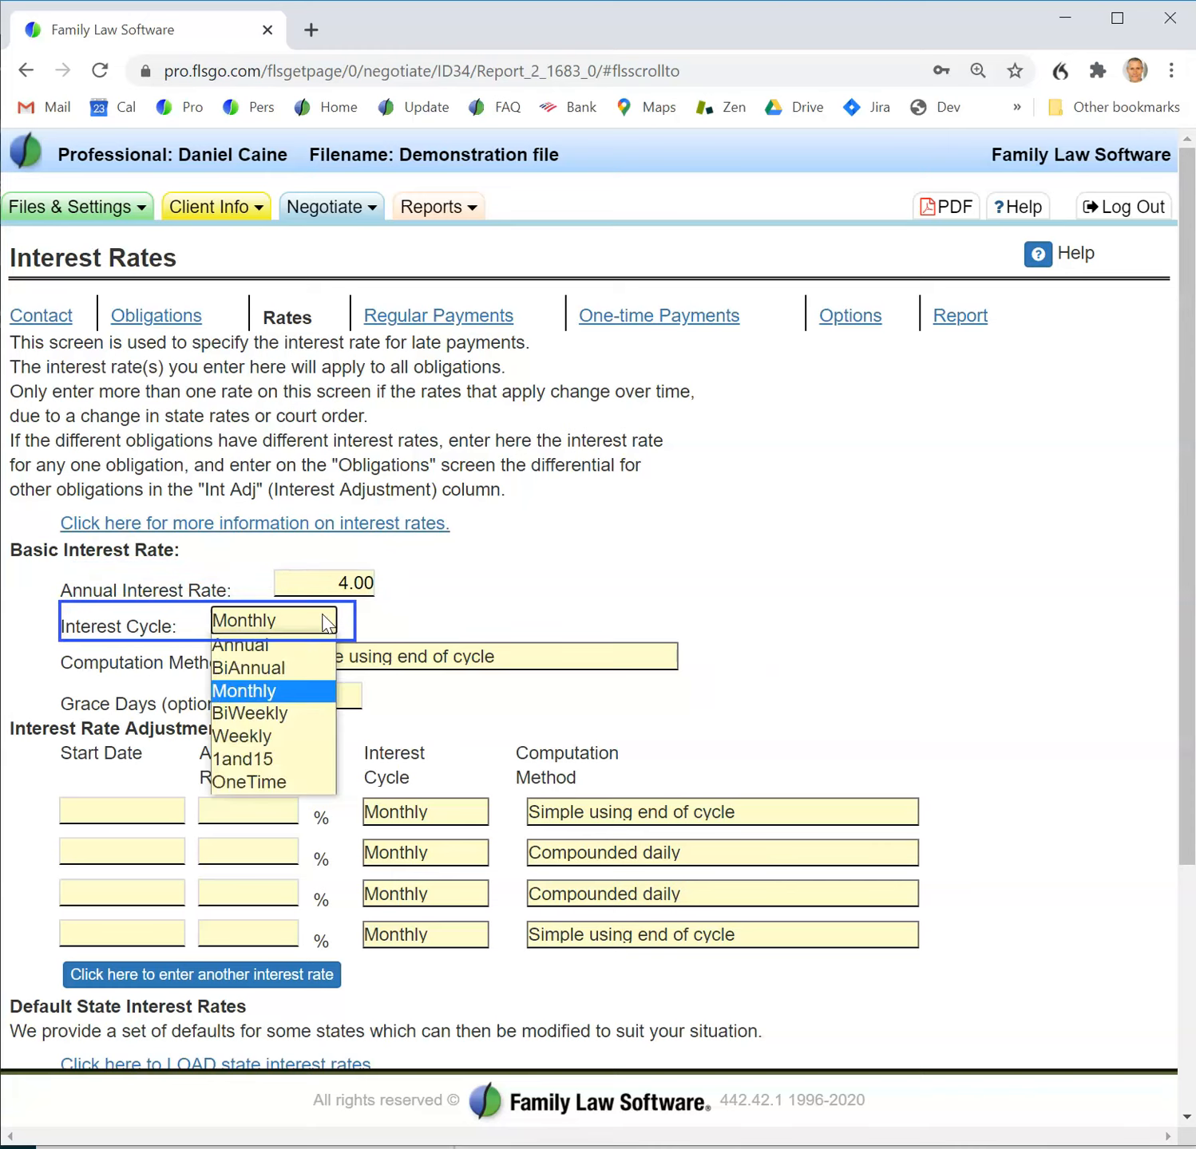
{"action": "left_click", "coordinate": [326, 622]}
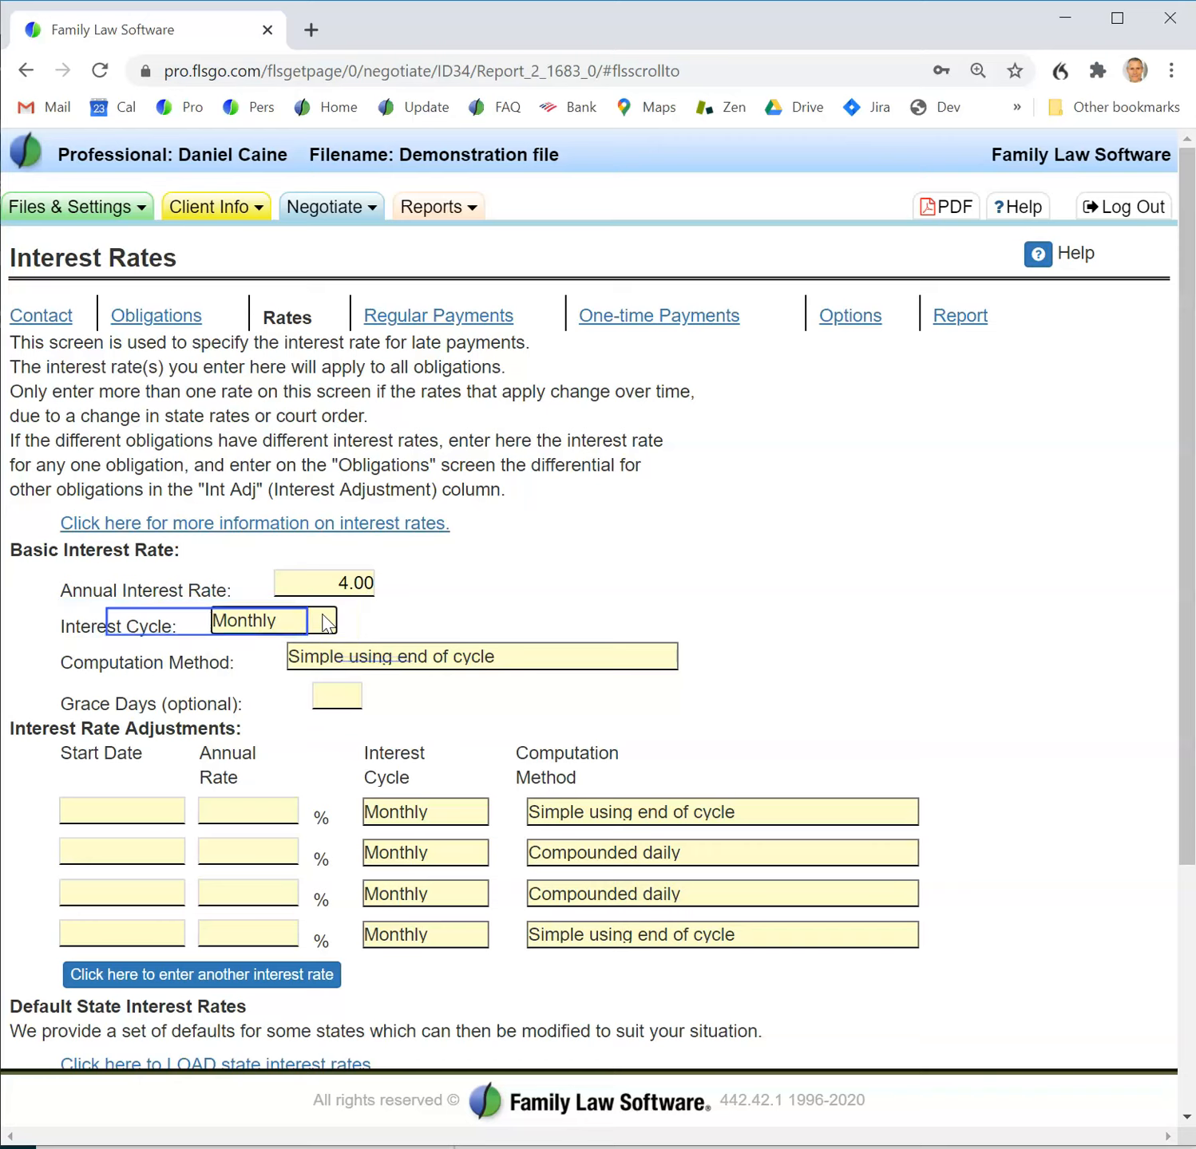
{"action": "left_click", "coordinate": [509, 659]}
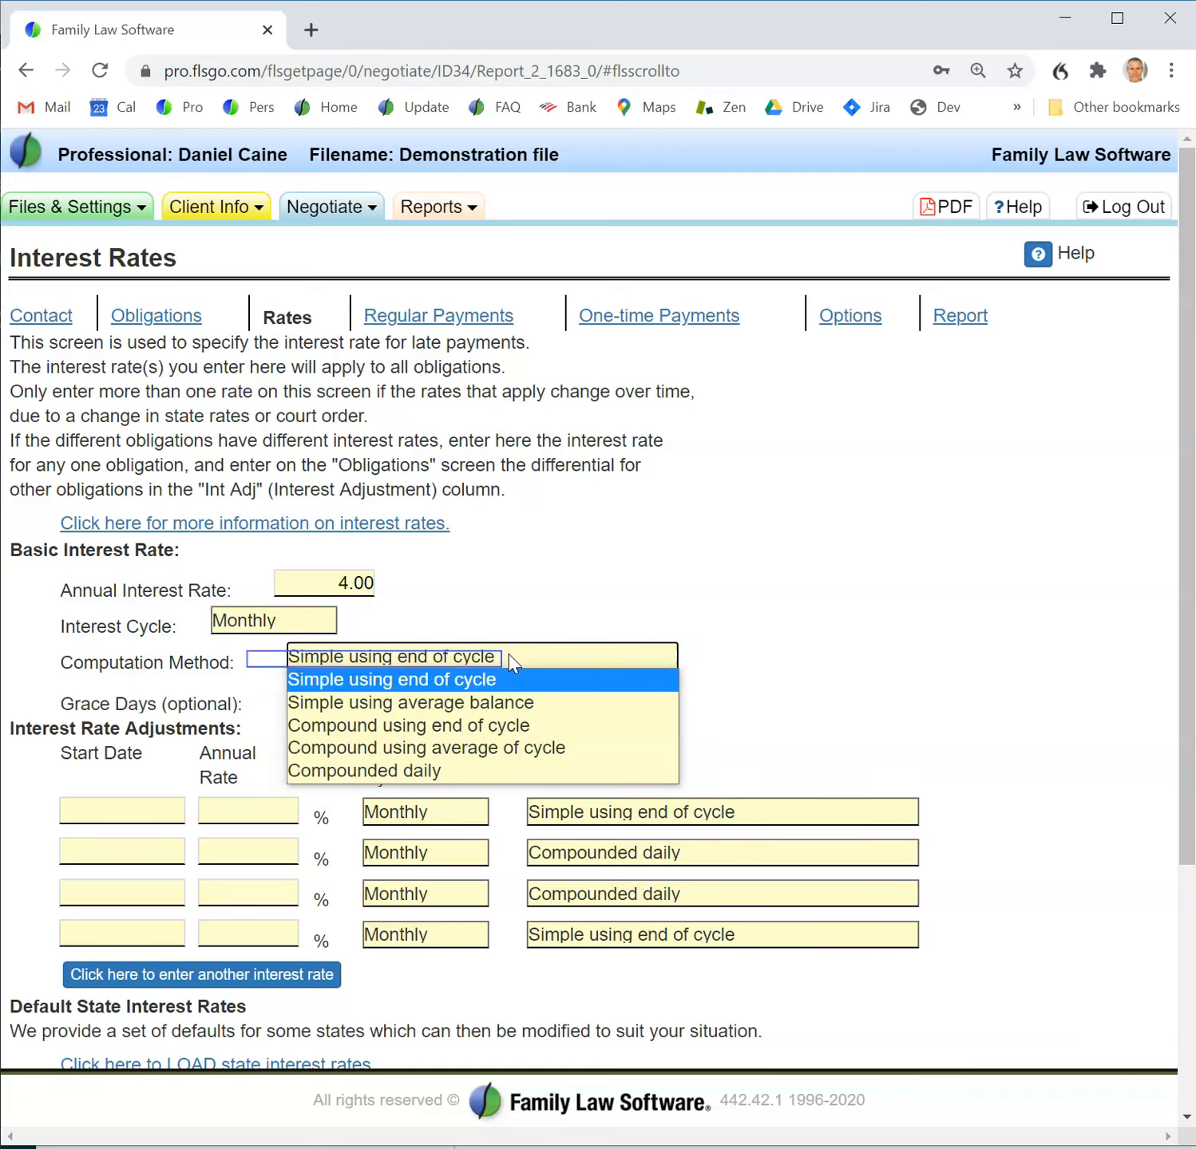
{"action": "left_click", "coordinate": [510, 660]}
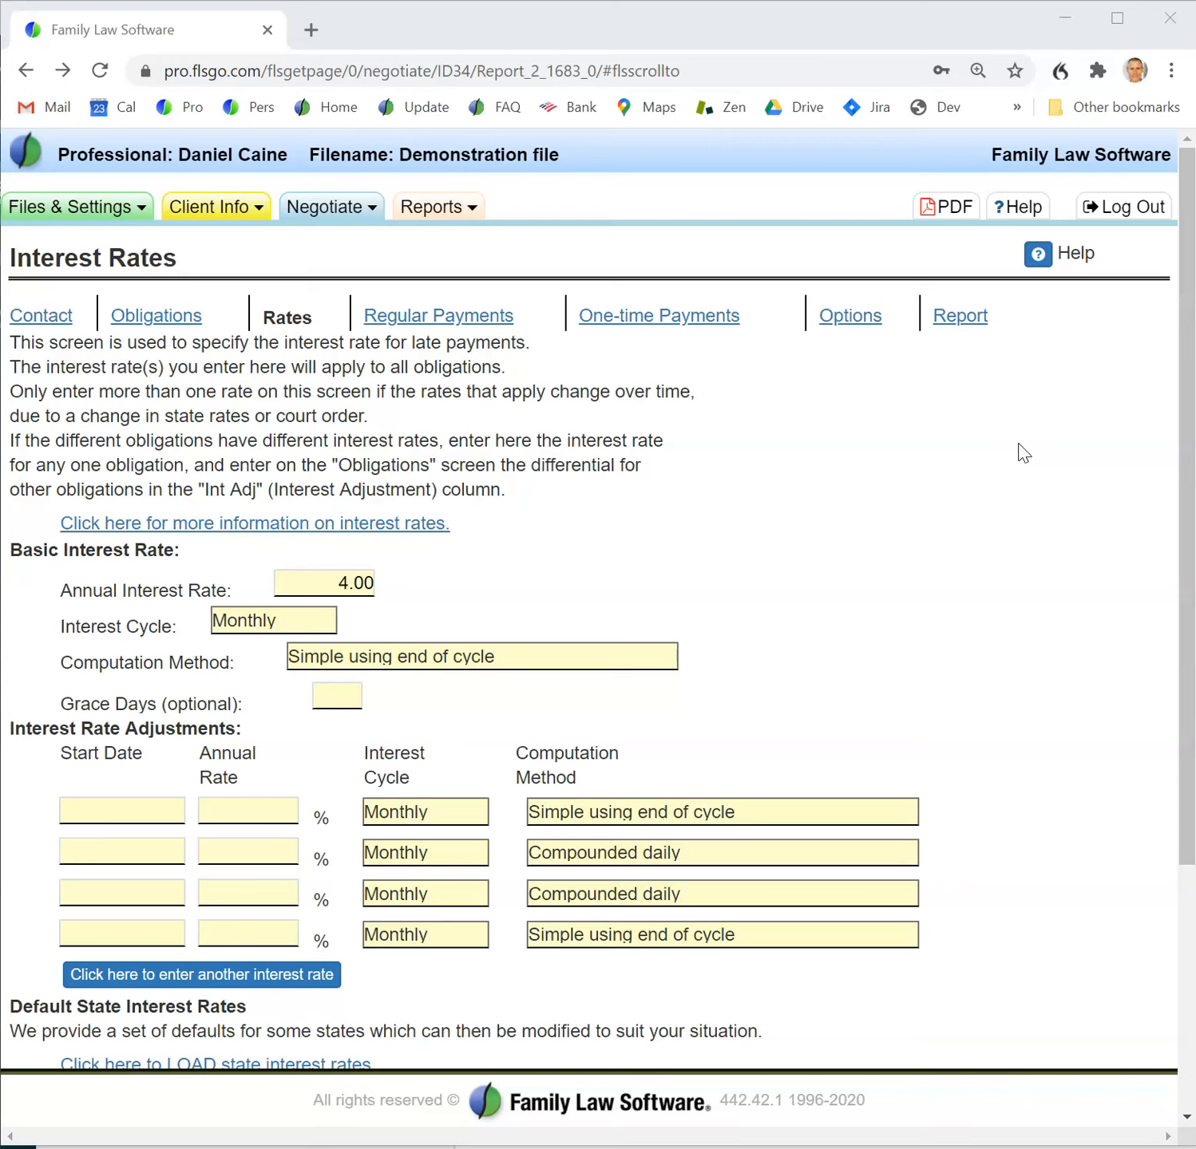
Step: Examine the child support arrears report and the dated entries and totals for Obligation #1, and return to the report
{"action": "left_click", "coordinate": [975, 323]}
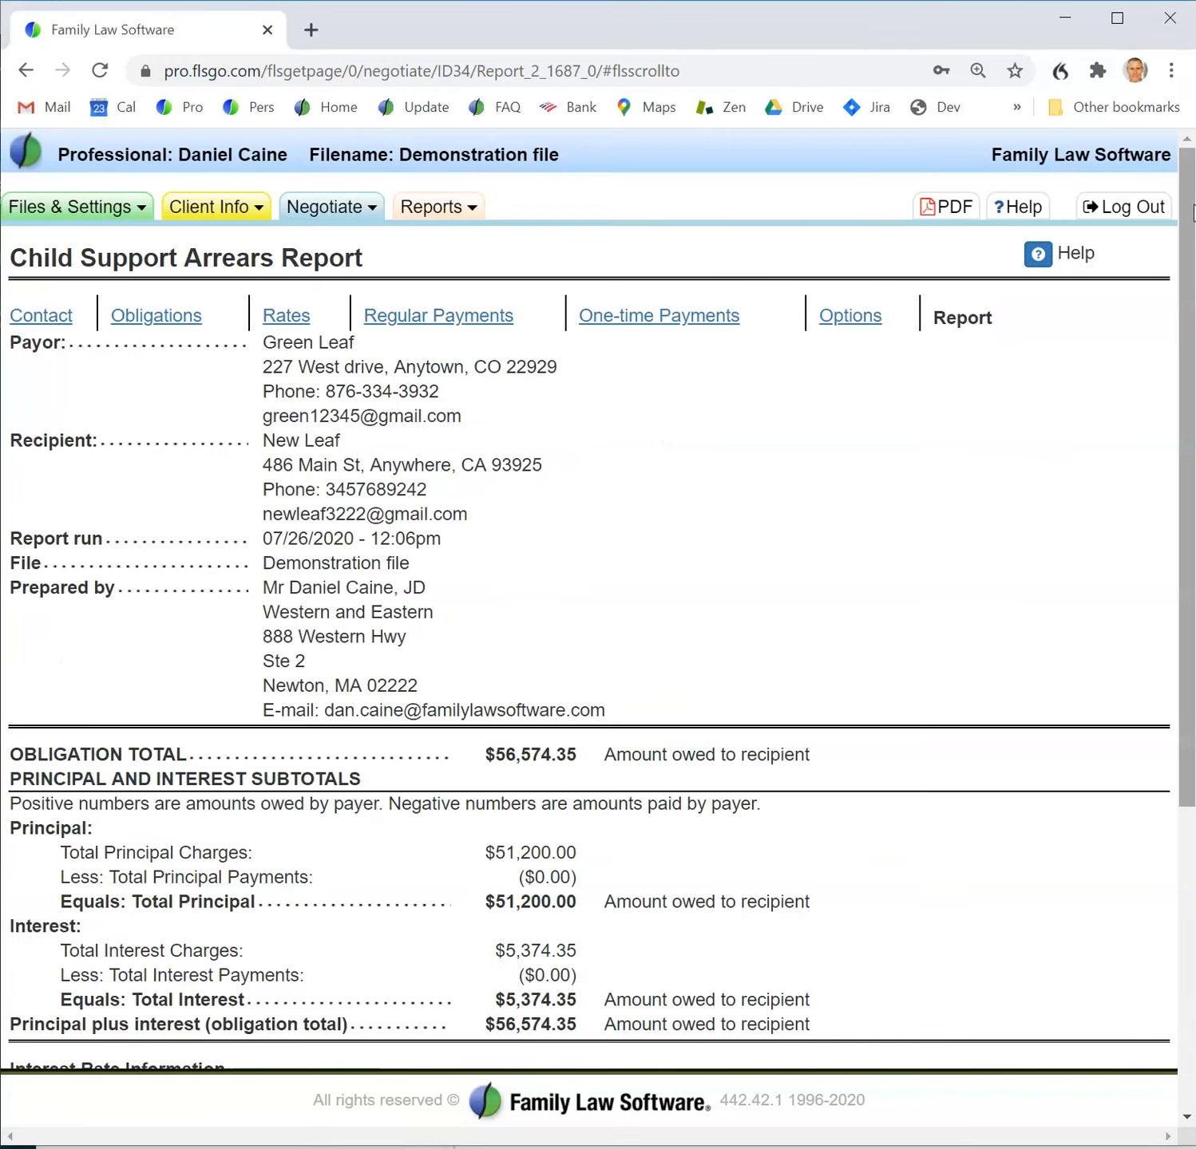
{"action": "left_click_drag", "start_coordinate": [1187, 736], "coordinate": [1182, 862]}
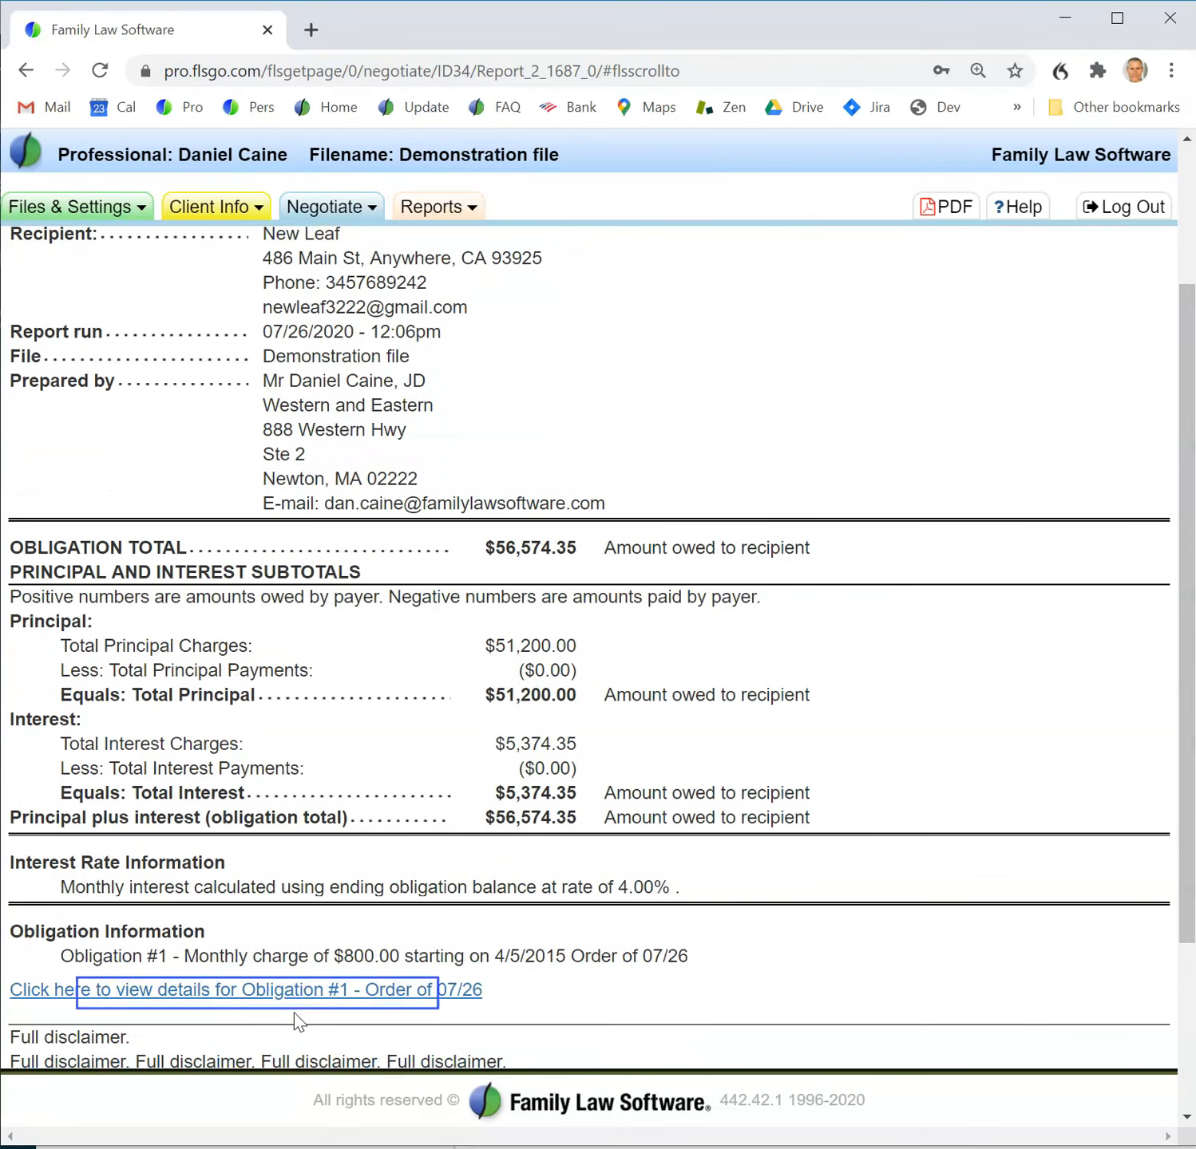
{"action": "left_click", "coordinate": [252, 1007]}
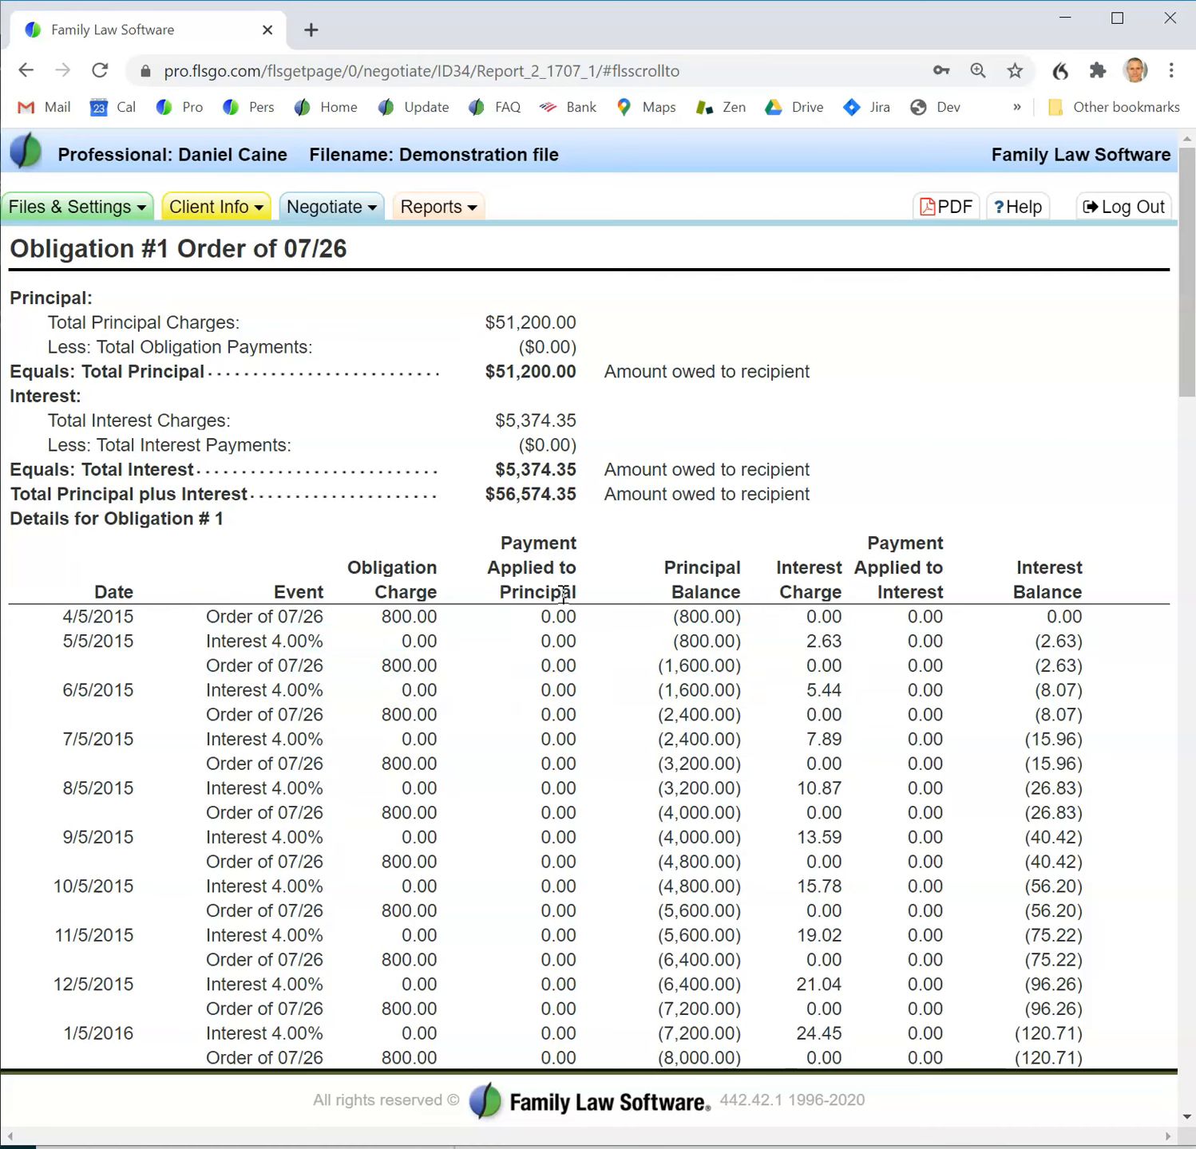
{"action": "left_click", "coordinate": [1186, 967]}
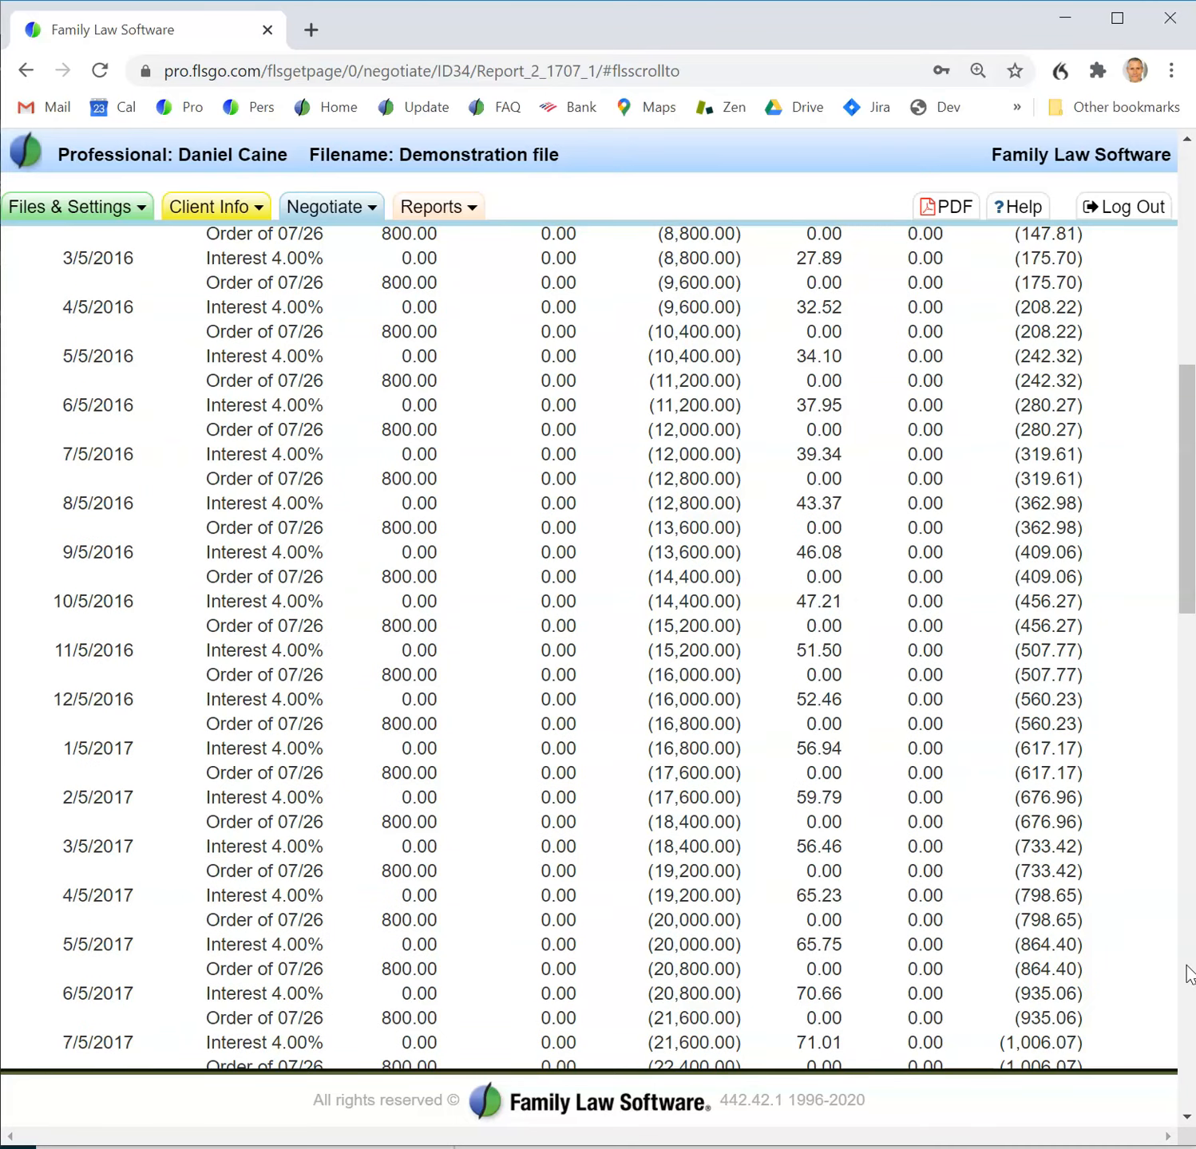
{"action": "left_click", "coordinate": [1187, 968]}
{"action": "left_click", "coordinate": [1186, 974]}
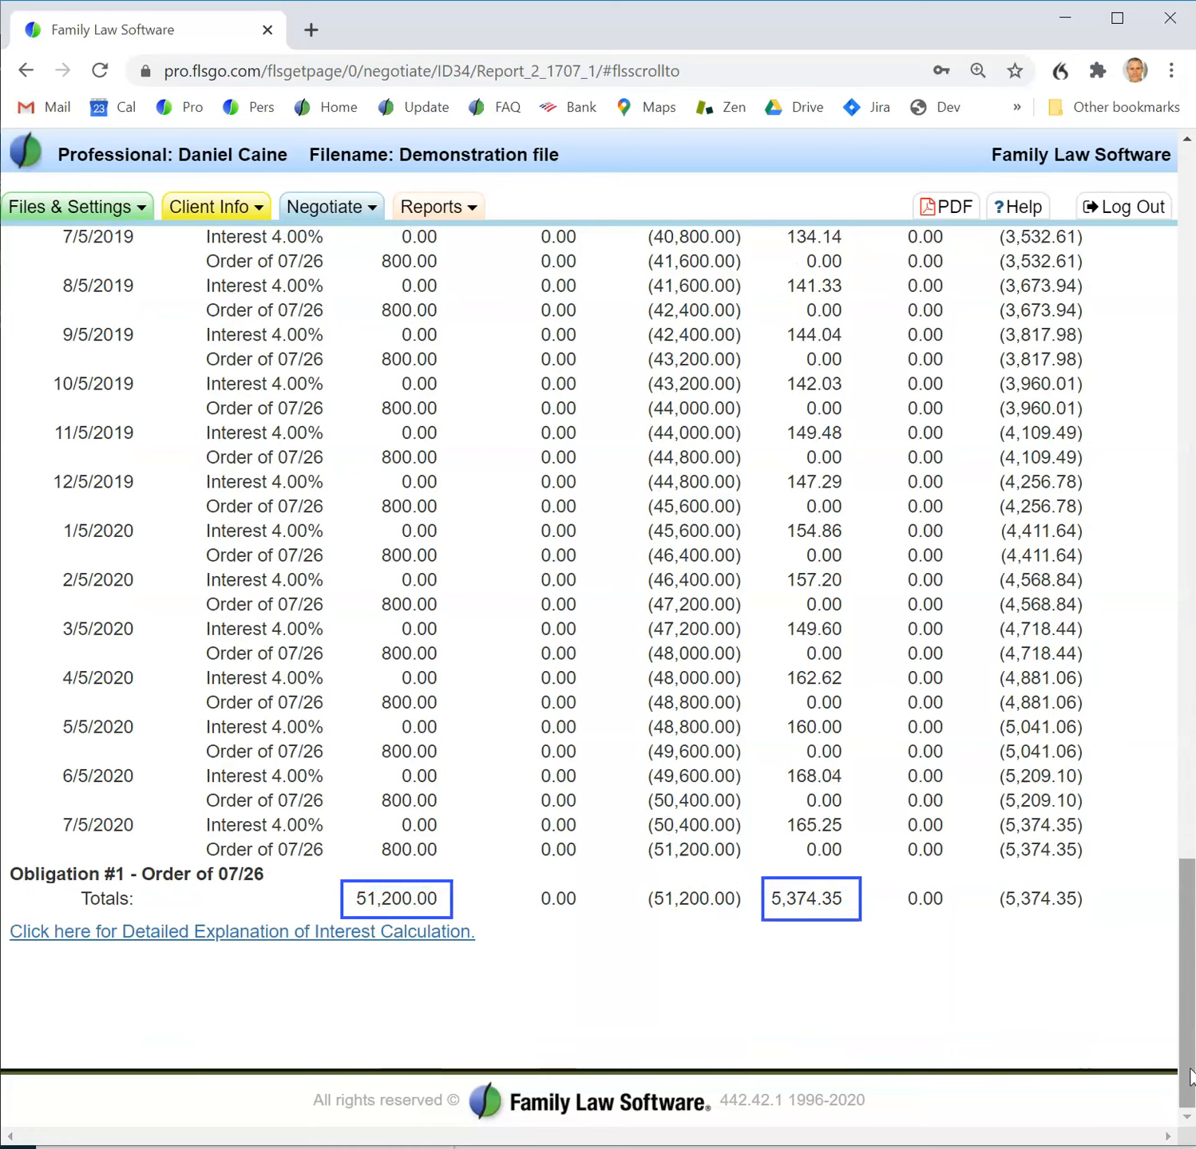
{"action": "key", "text": "alt+Left"}
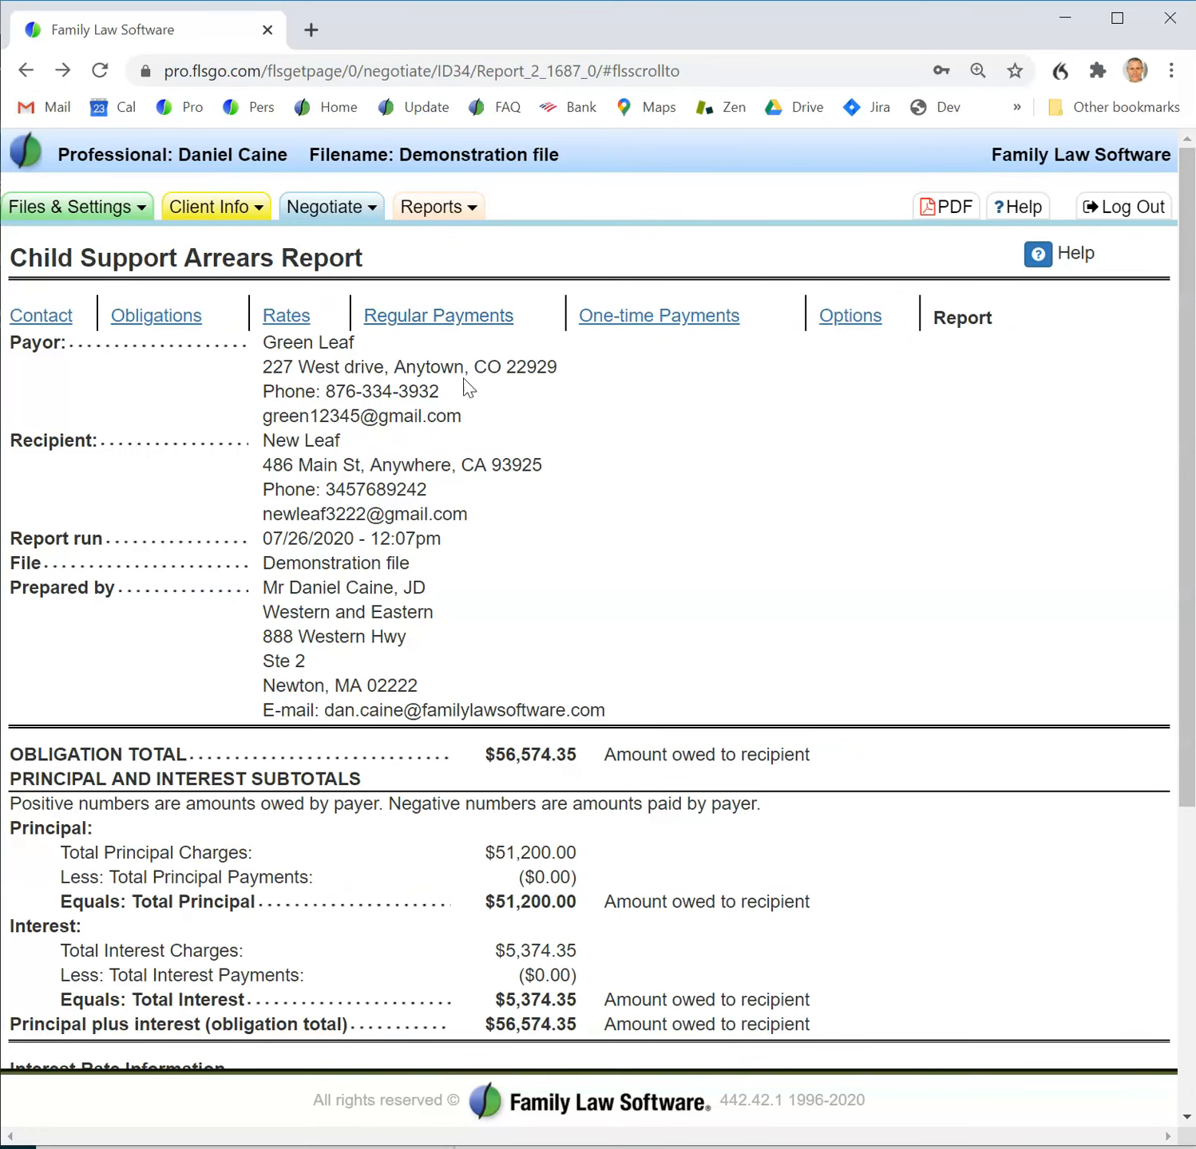
Step: Enter a regular payment of 750 from 4/5/2015 to 8/5/2017, applied to principal before interest (Prn &Int)
{"action": "left_click", "coordinate": [465, 331]}
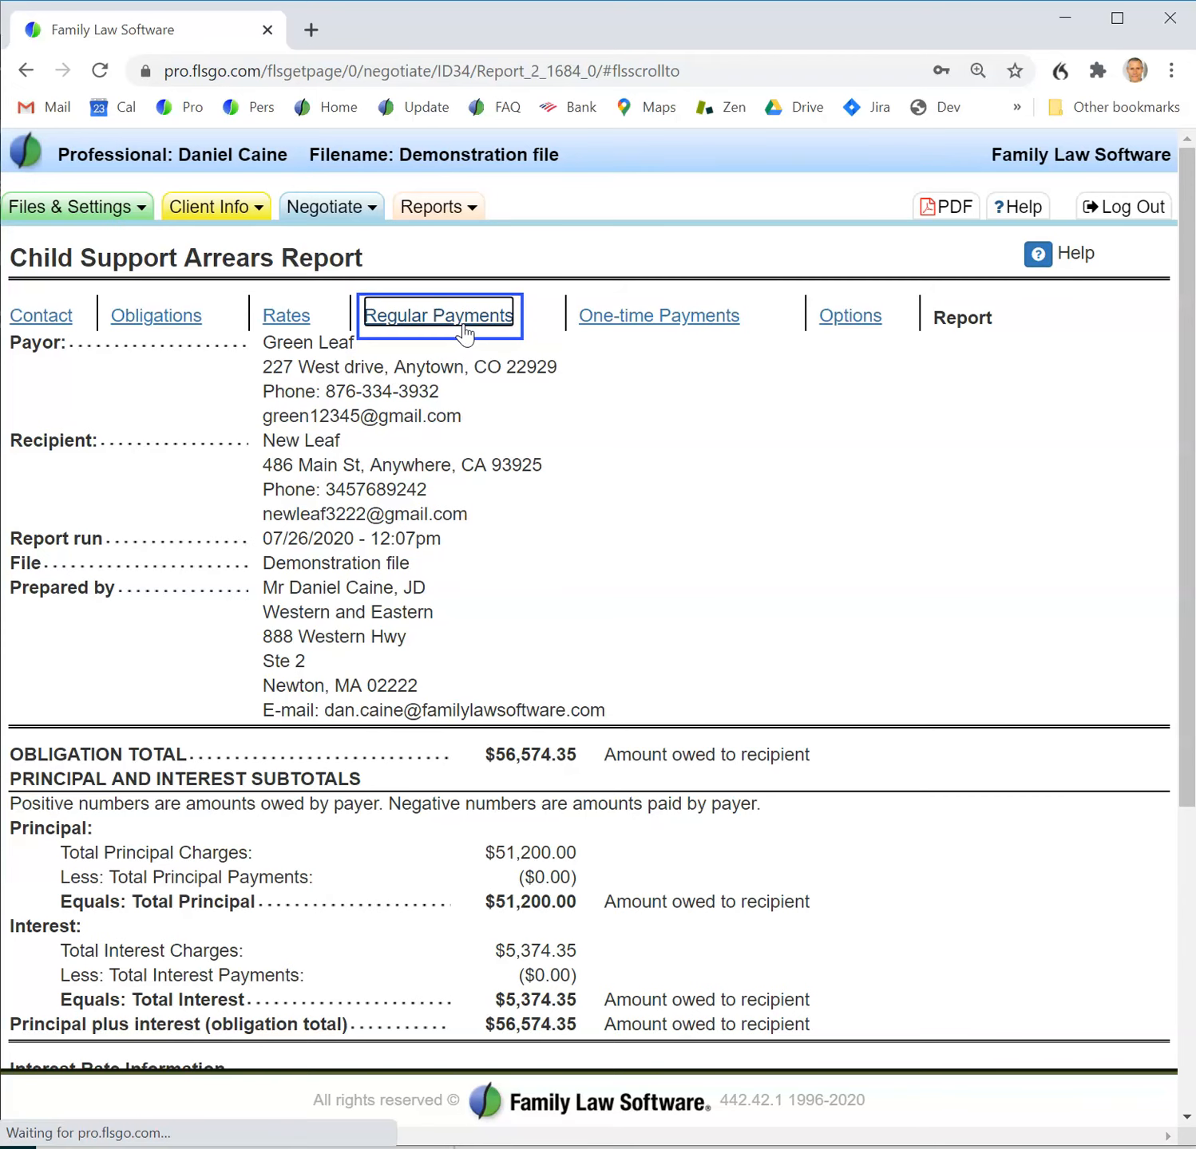
{"action": "left_click", "coordinate": [79, 654]}
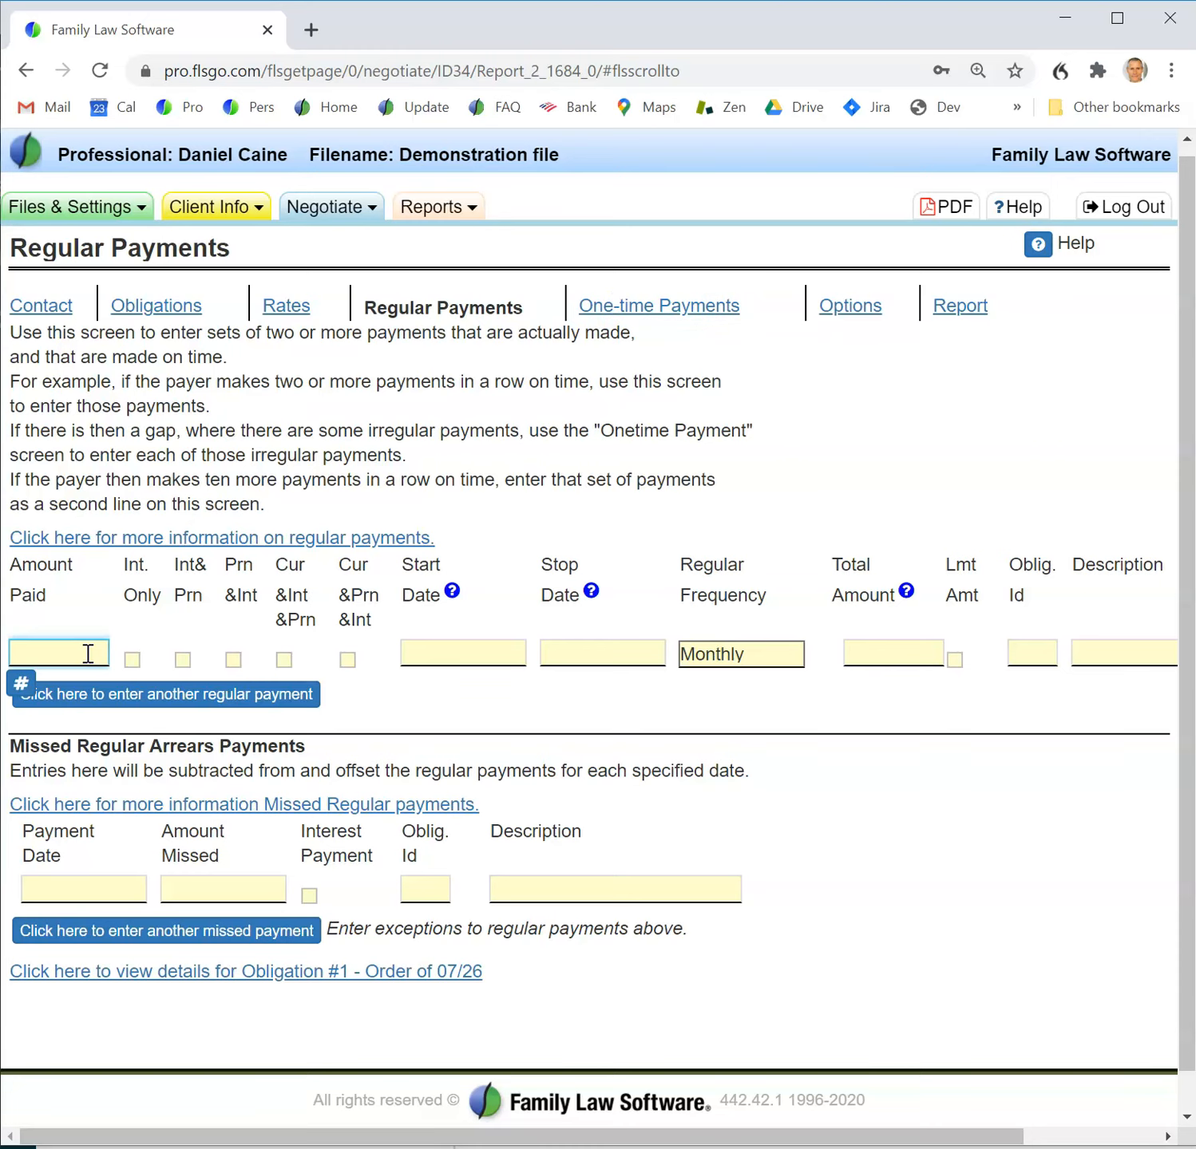
{"action": "type", "text": "750"}
{"action": "key", "text": "Tab"}
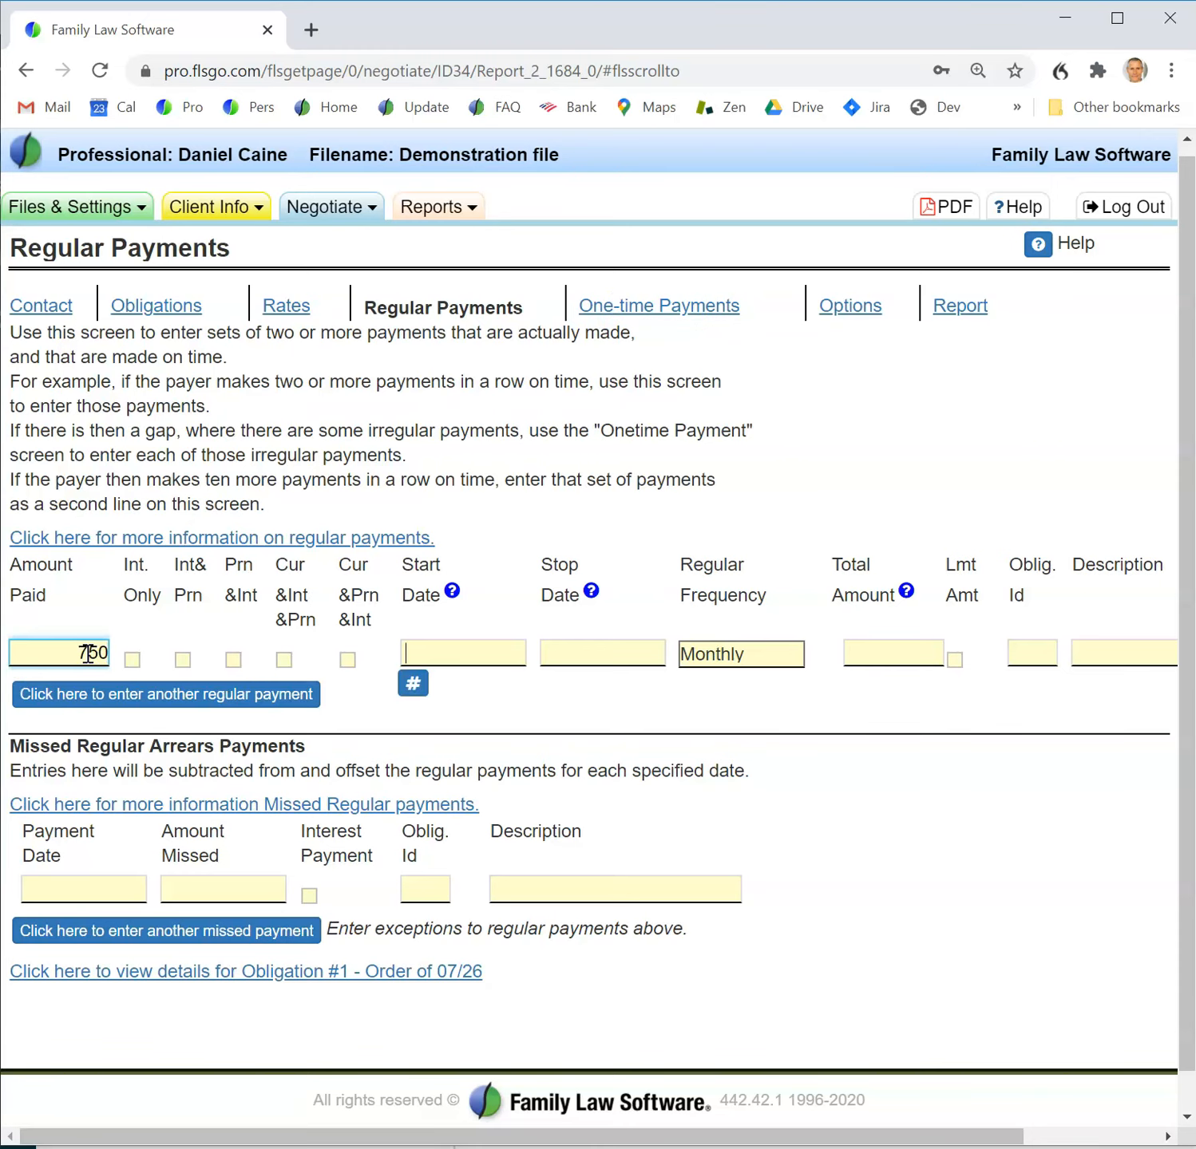
{"action": "type", "text": "4/5/2015"}
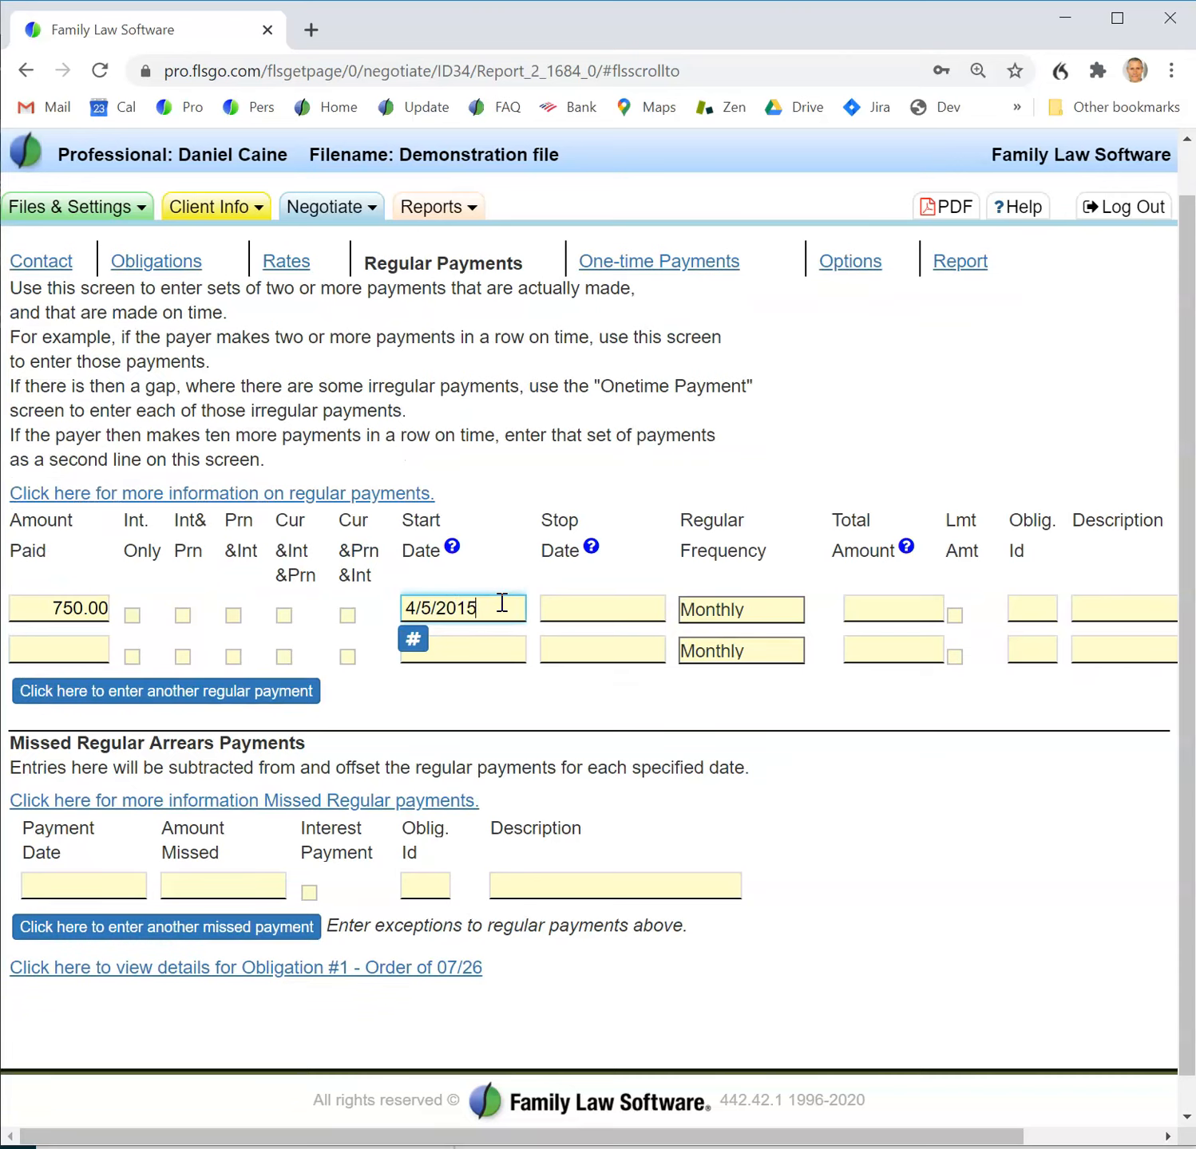
{"action": "key", "text": "Tab"}
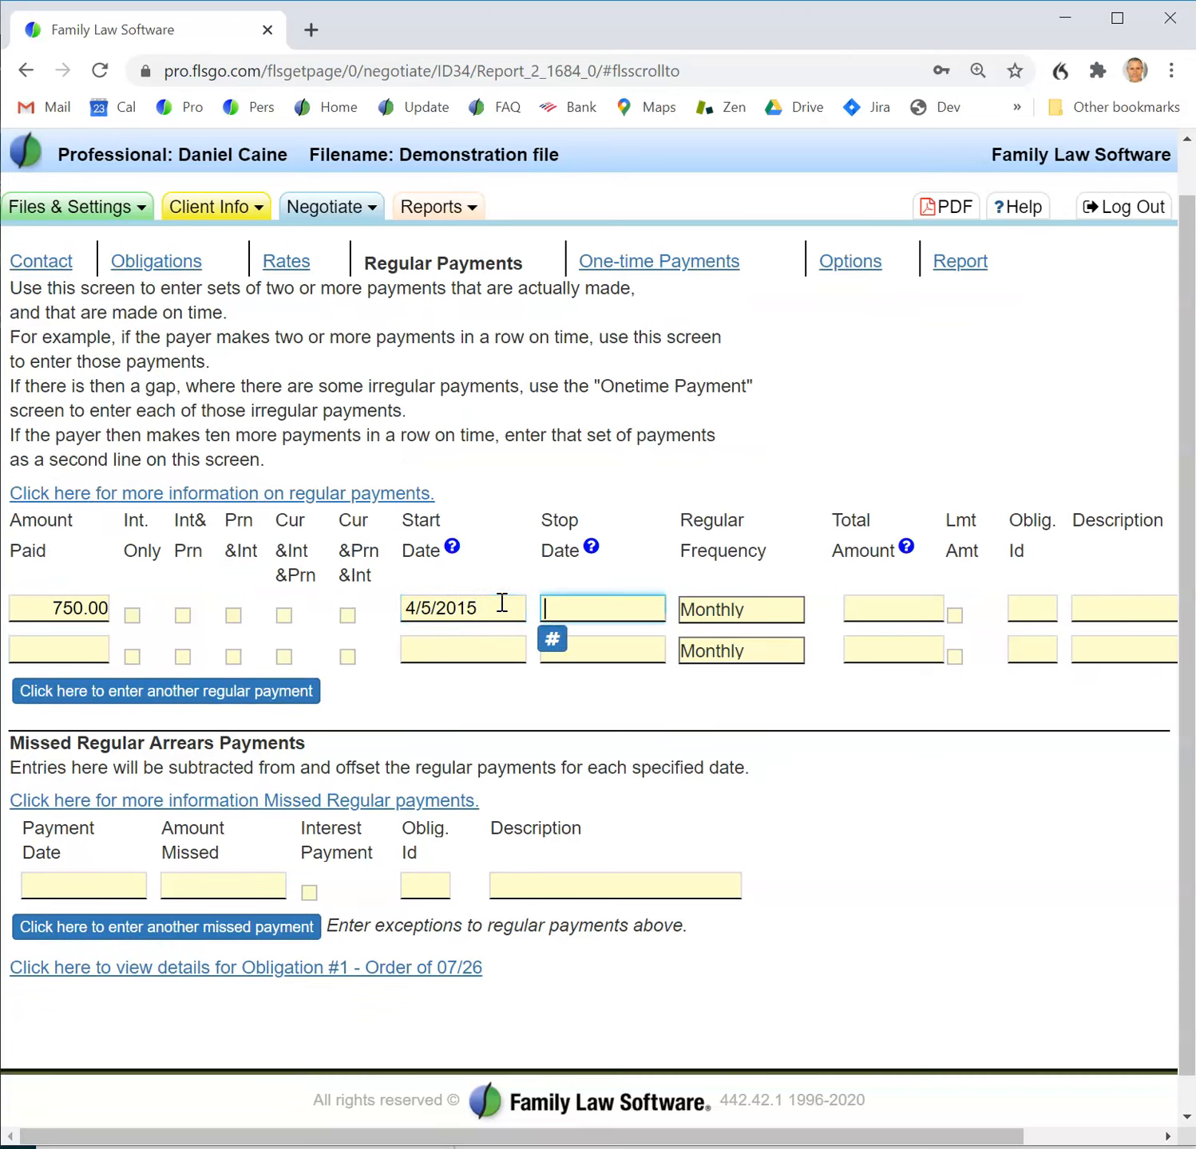
{"action": "type", "text": "8/5/2017"}
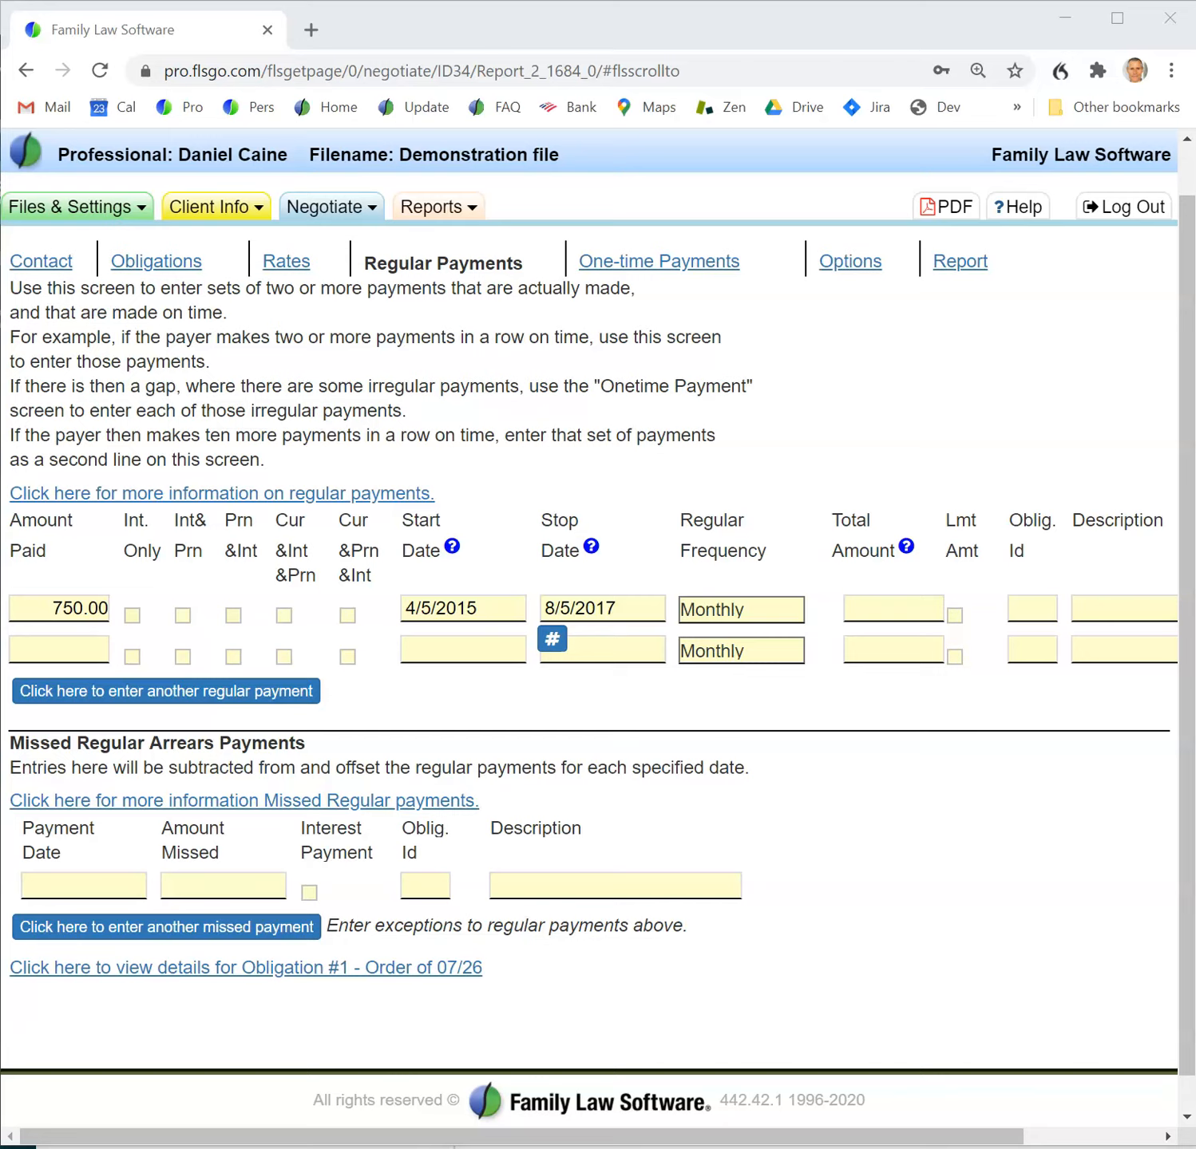
{"action": "left_click", "coordinate": [232, 613]}
{"action": "left_click", "coordinate": [1033, 607]}
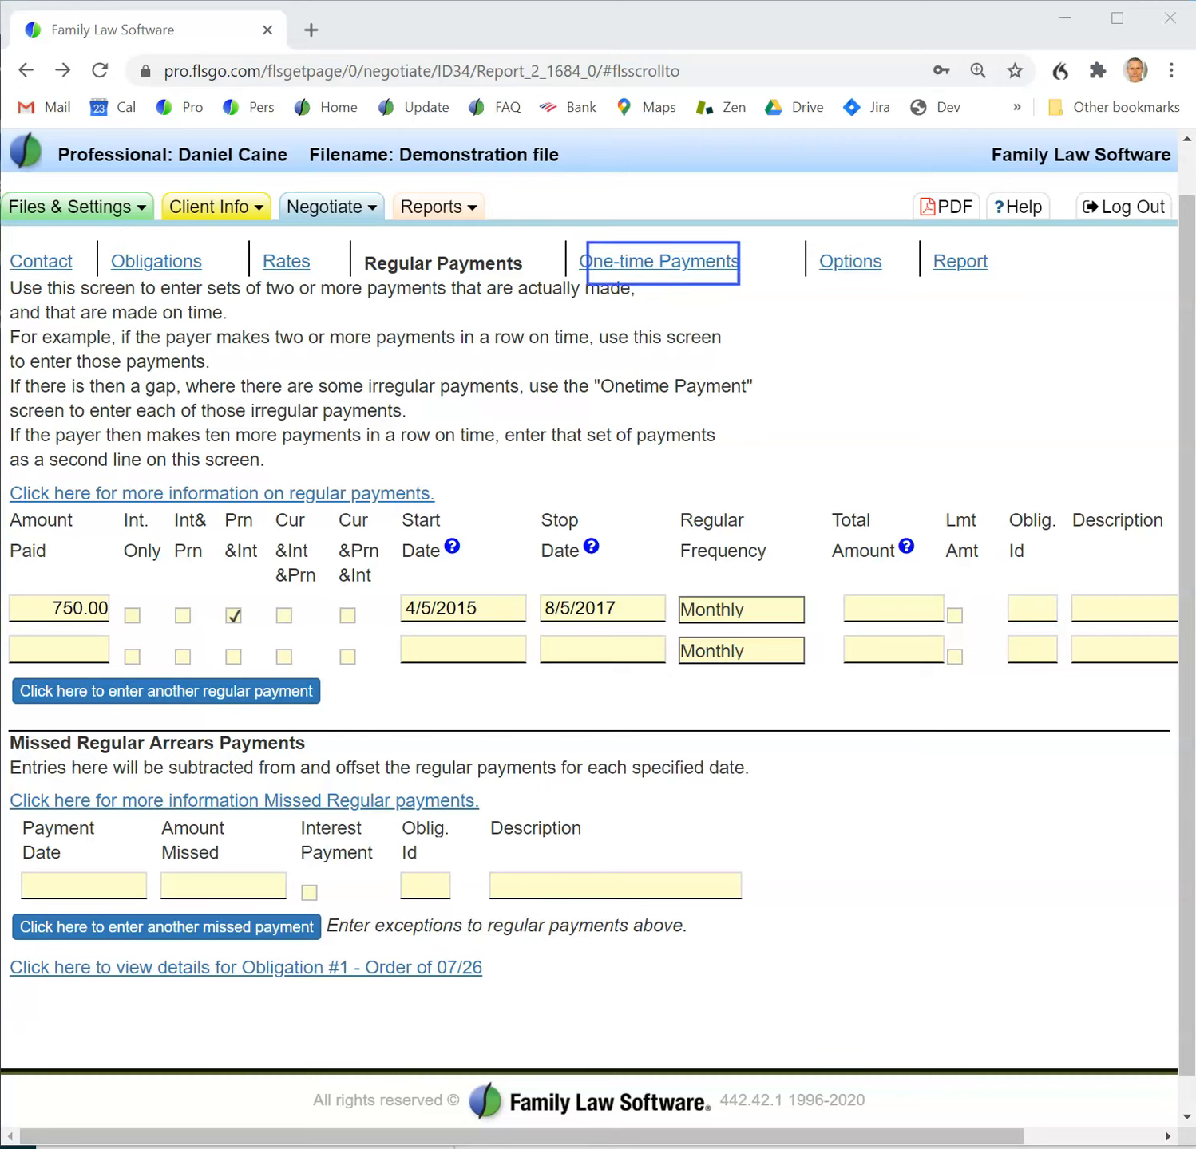
Step: Enter a one-time payment of 1,500 dated 12/15/2018, applied in Cur &Int &Prn order
{"action": "left_click", "coordinate": [699, 267]}
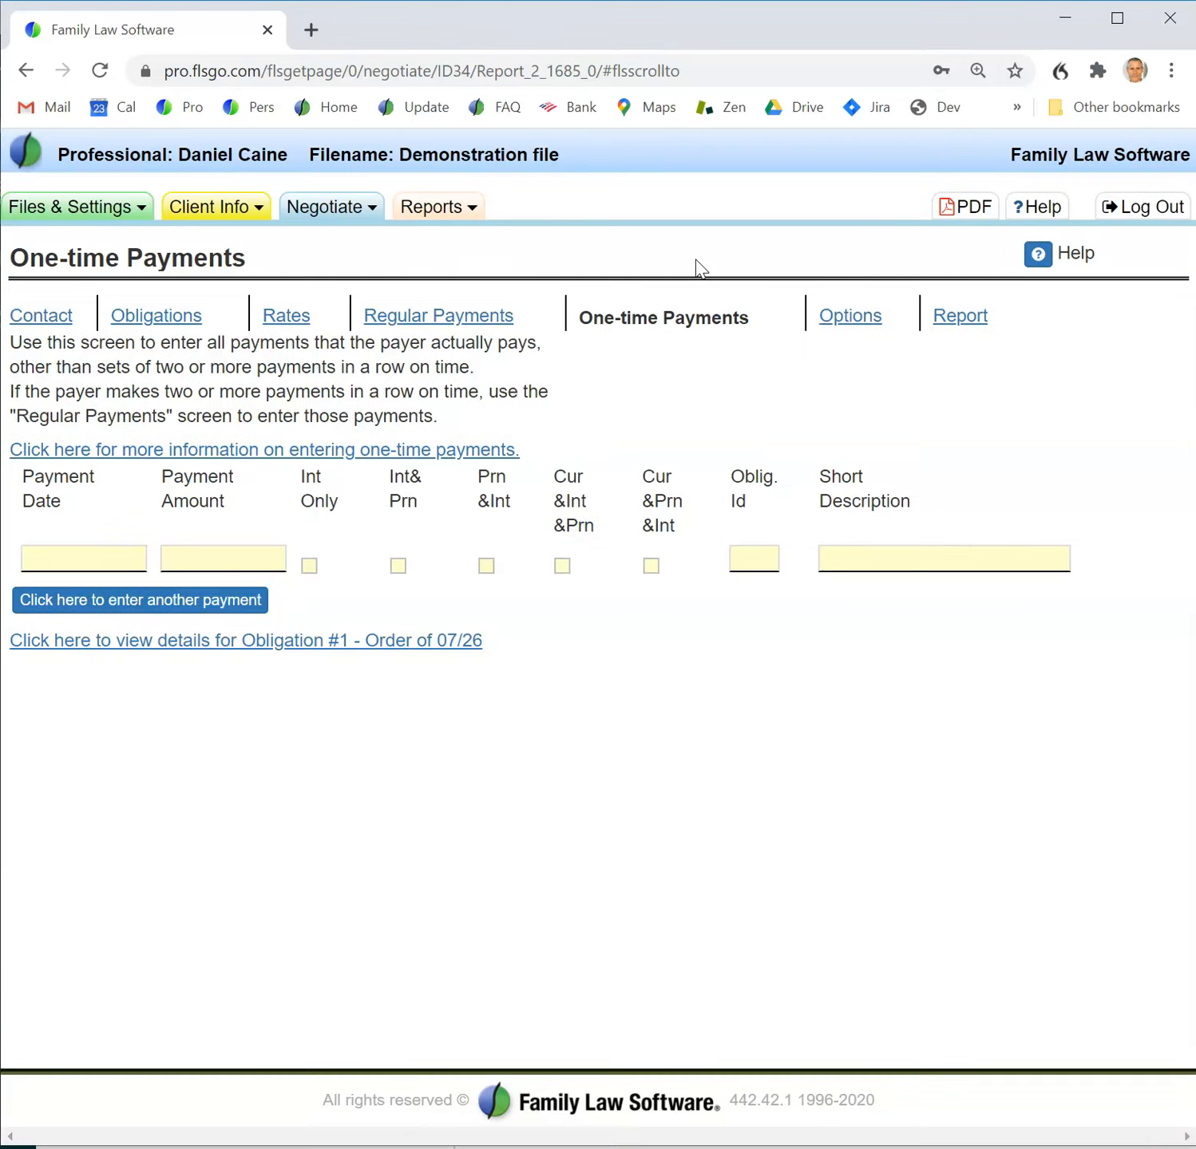
{"action": "left_click", "coordinate": [105, 548]}
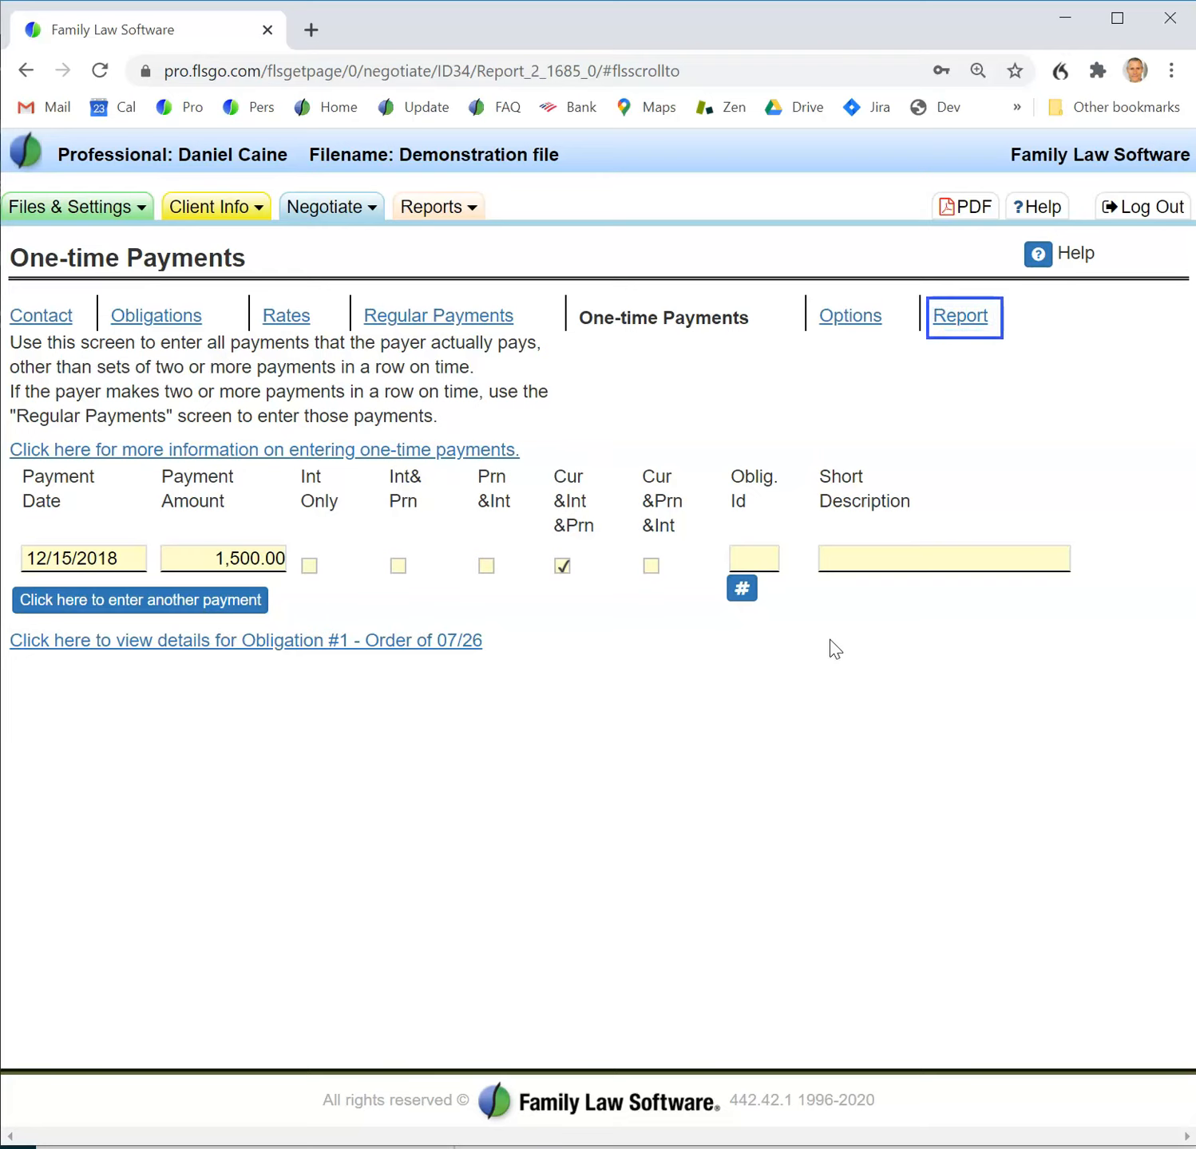
Step: Examine the arrears report's Obligation #1 details and its detailed interest calculation explanation, and return to the obligation details
{"action": "left_click", "coordinate": [967, 329]}
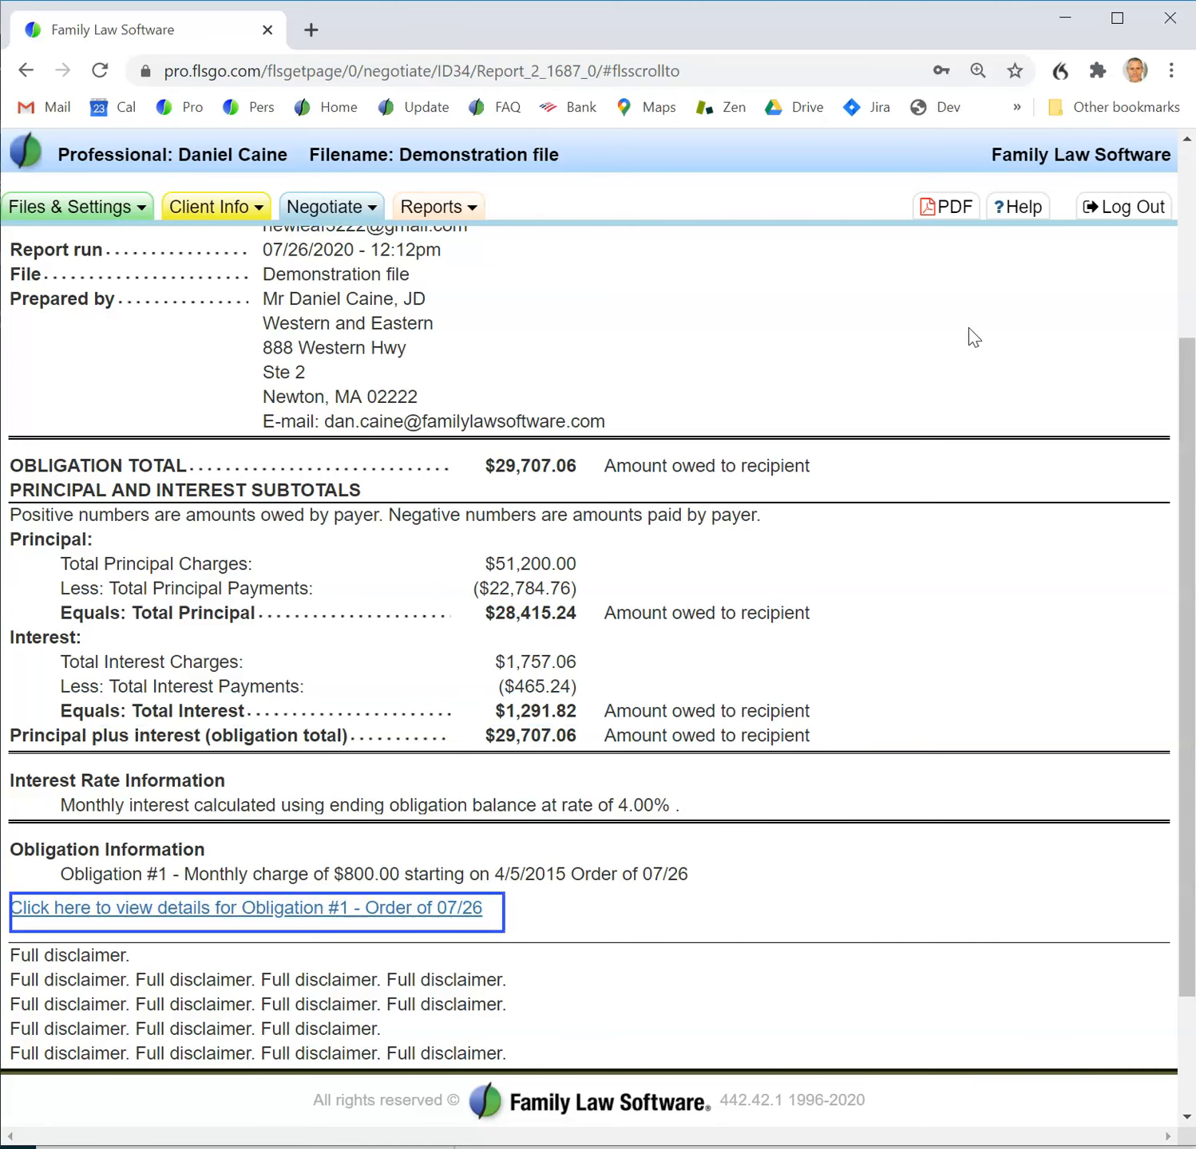
{"action": "left_click", "coordinate": [336, 913]}
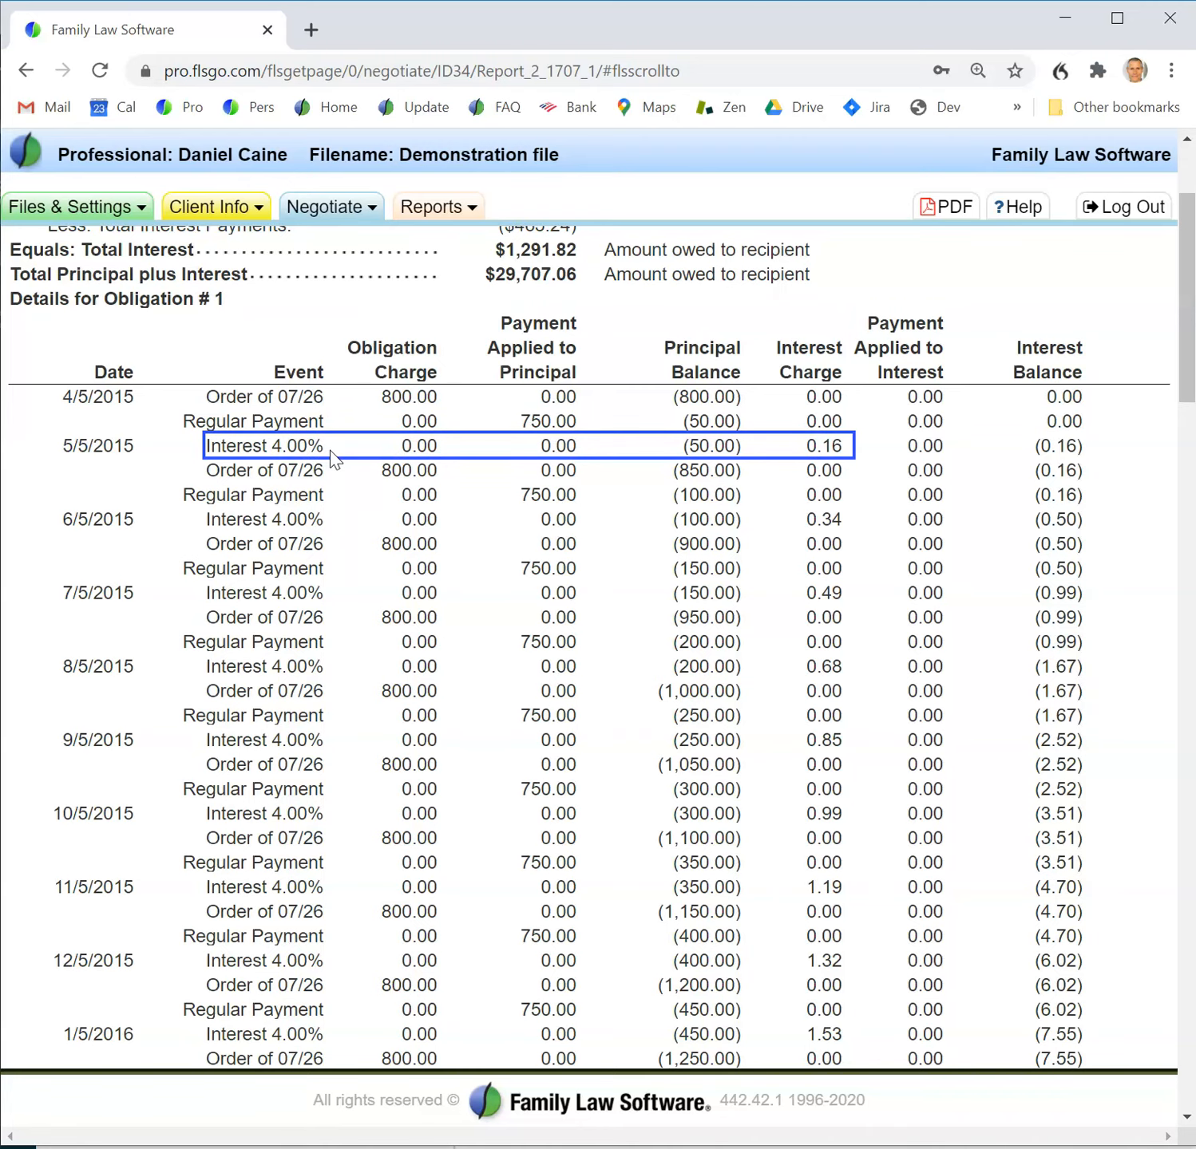
{"action": "scroll", "coordinate": [650, 778], "scroll_direction": "up", "scroll_amount": 3}
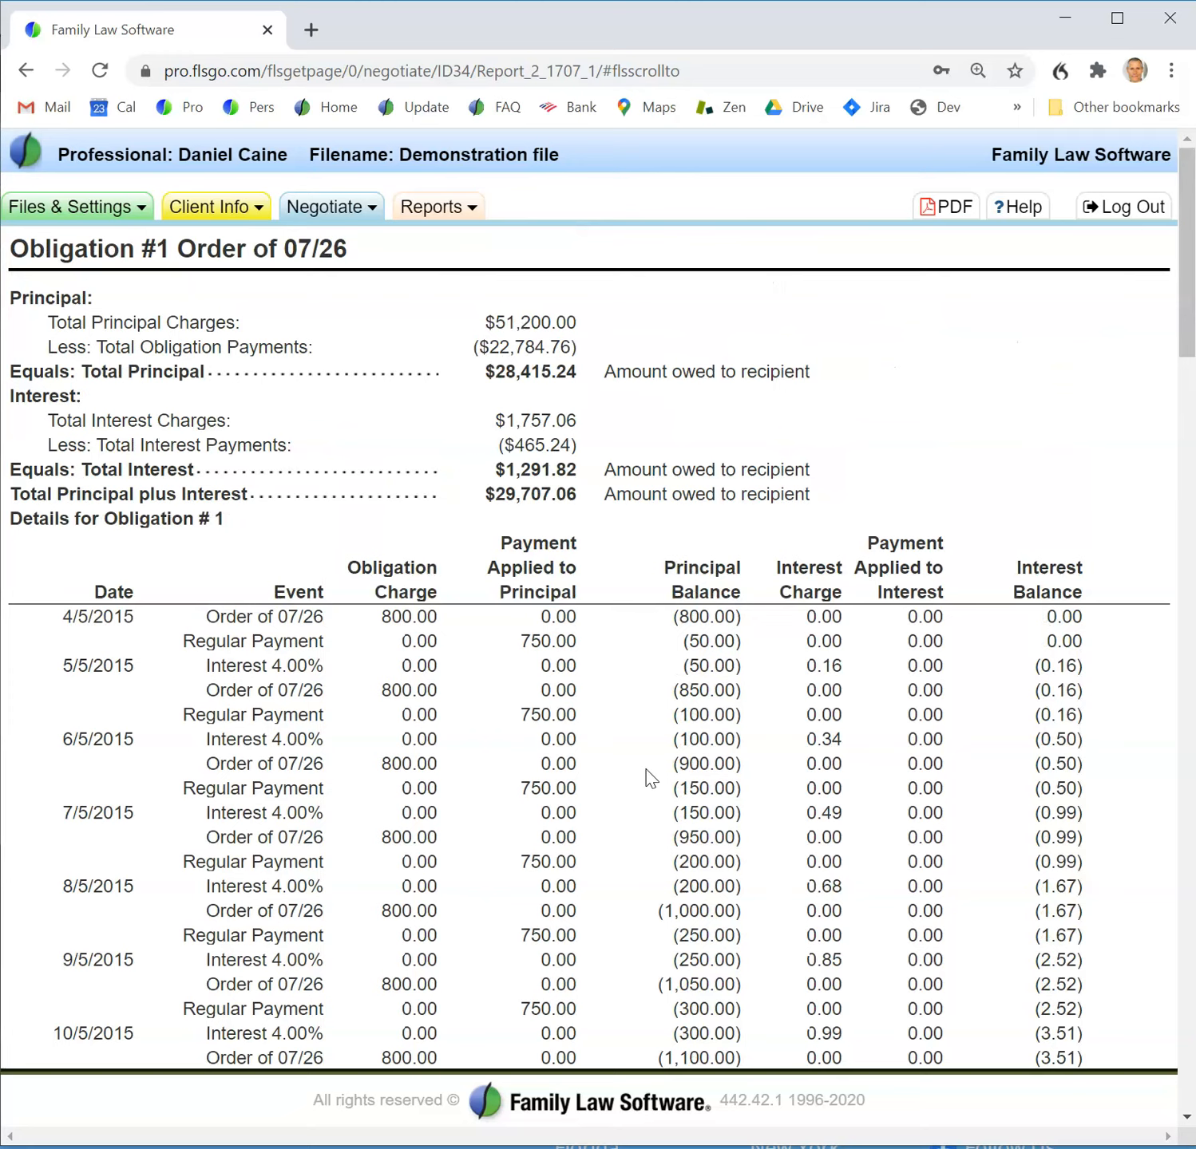
{"action": "scroll", "coordinate": [926, 982], "scroll_direction": "down", "scroll_amount": 20}
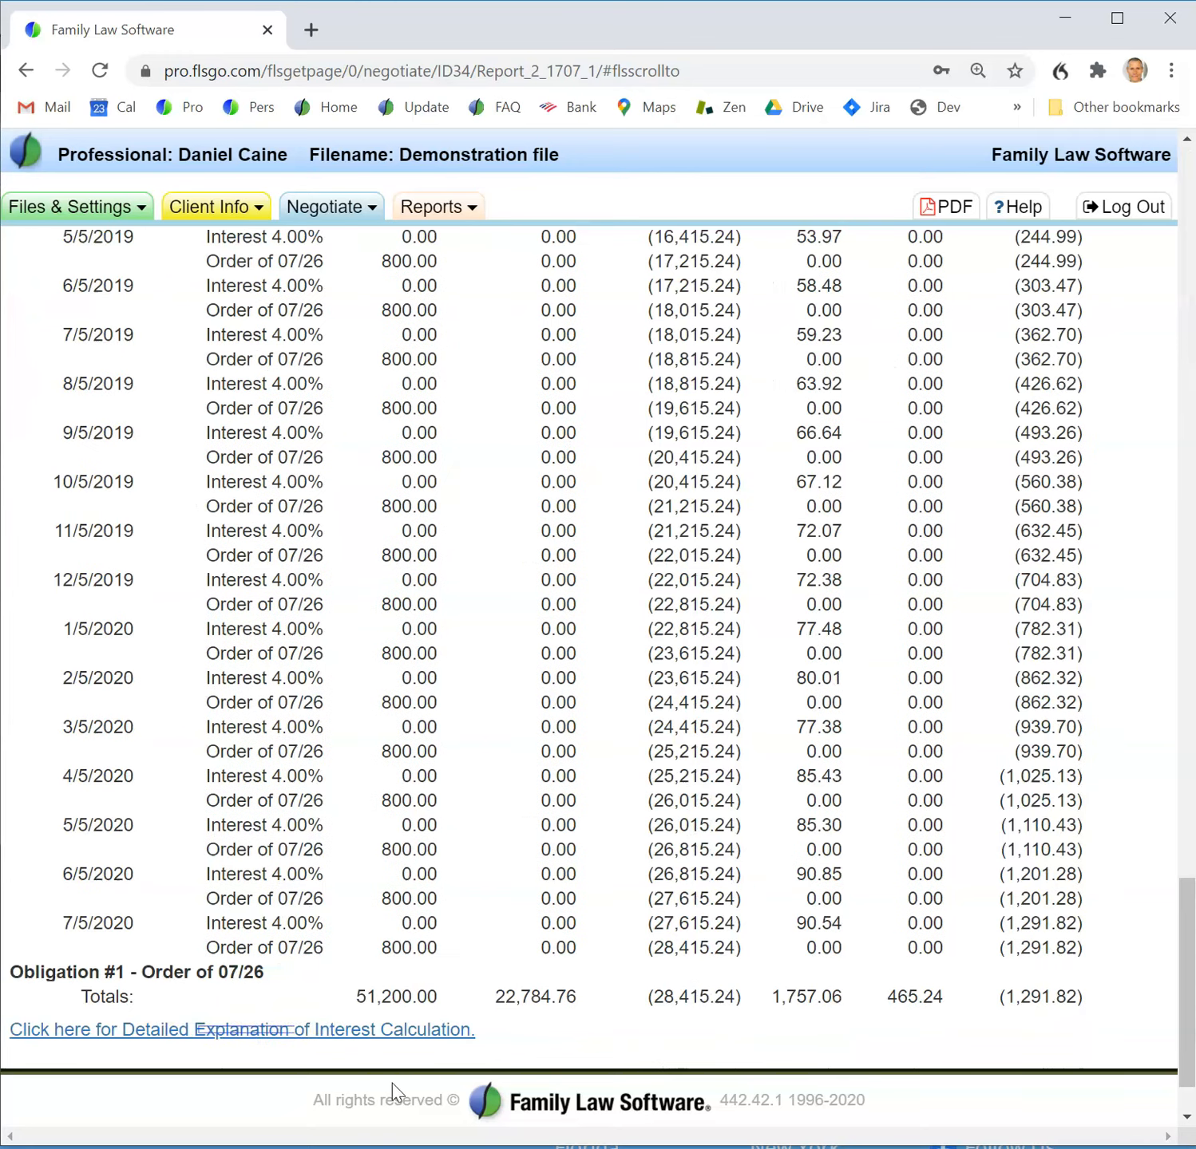
{"action": "left_click", "coordinate": [176, 1037]}
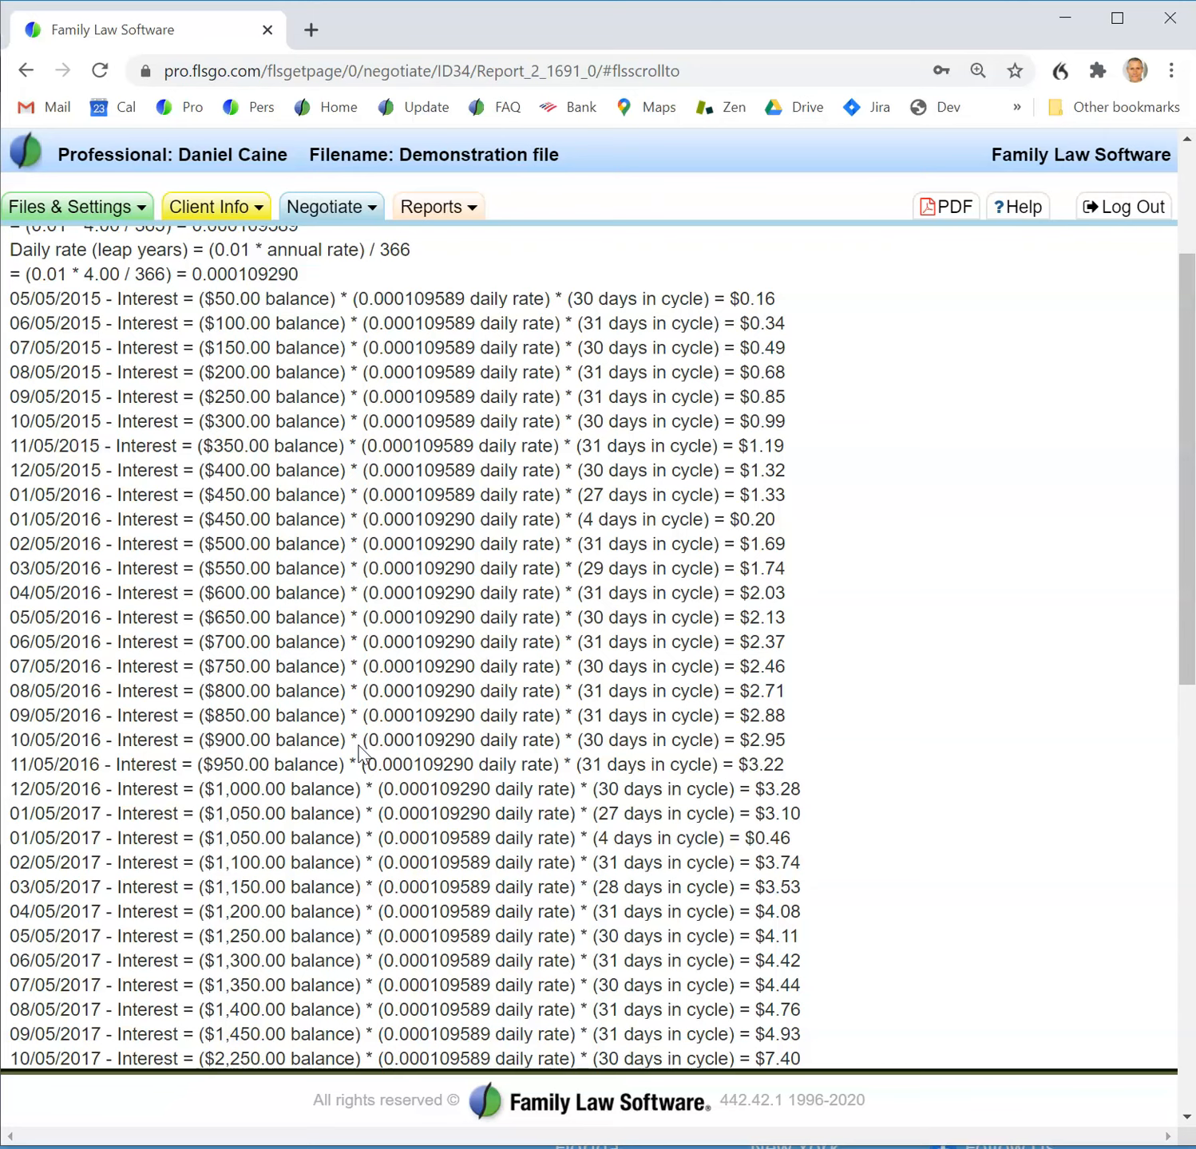
{"action": "key", "text": "alt+Left"}
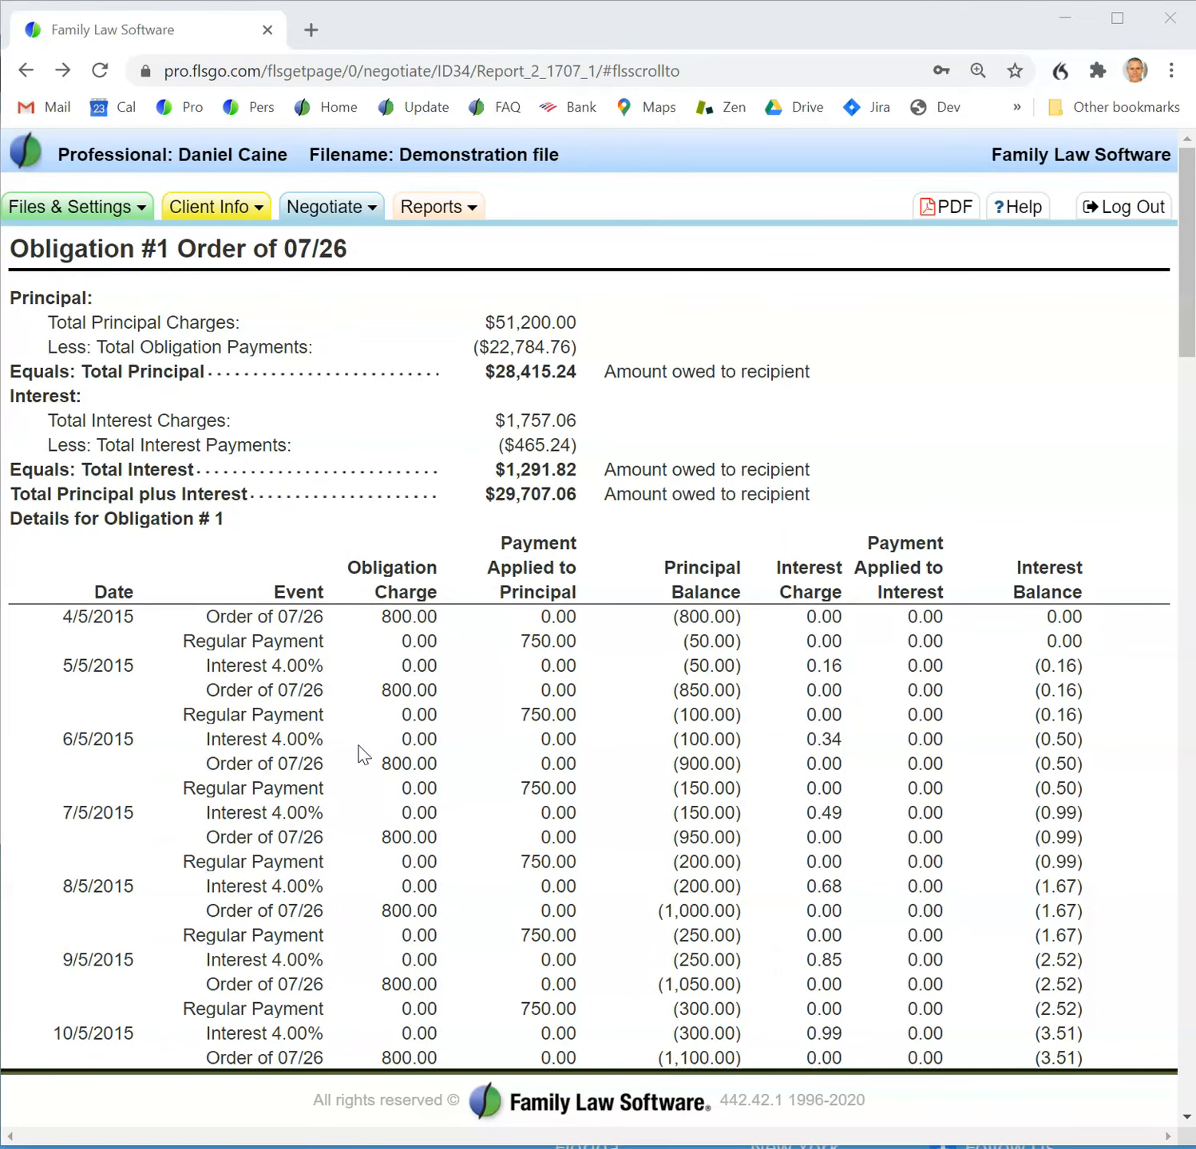